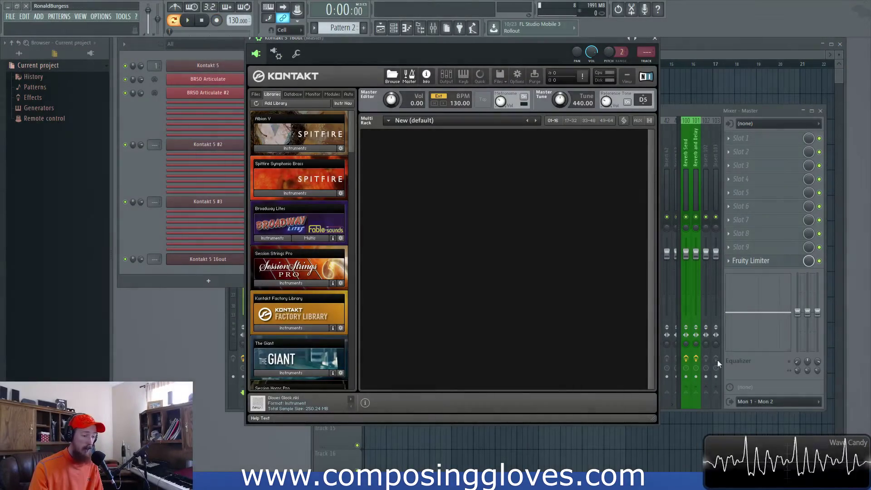
Step: Move the mixer selection to Insert 1 and open the Kontakt instance there
{"action": "left_click_drag", "start_coordinate": [441, 39], "coordinate": [413, 50]}
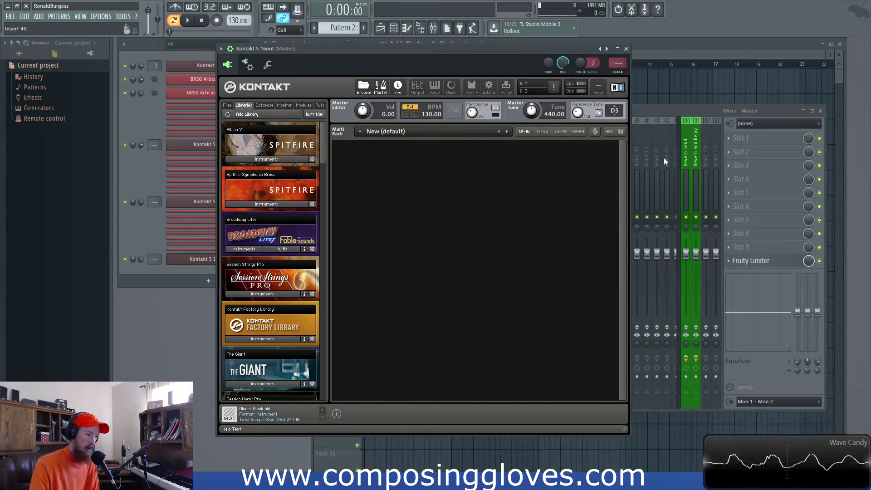
{"action": "left_click", "coordinate": [682, 111]}
{"action": "left_click_drag", "start_coordinate": [256, 167], "coordinate": [228, 159]}
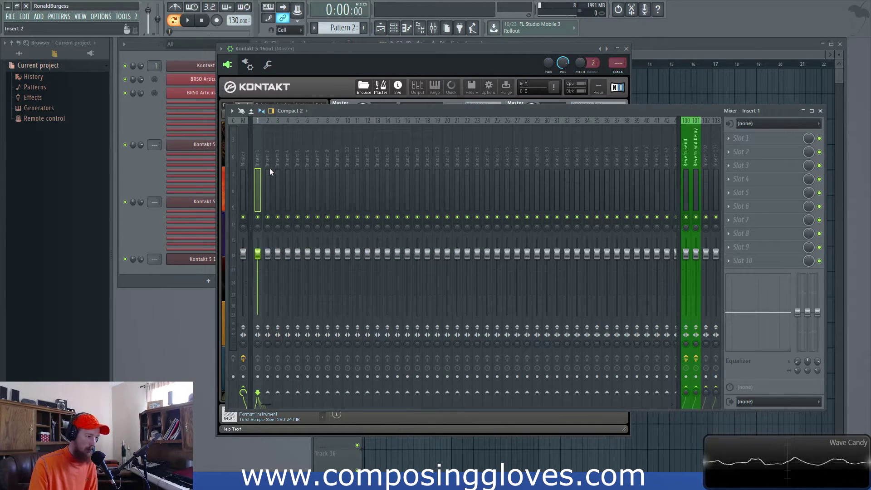
{"action": "left_click_drag", "start_coordinate": [437, 48], "coordinate": [469, 52]}
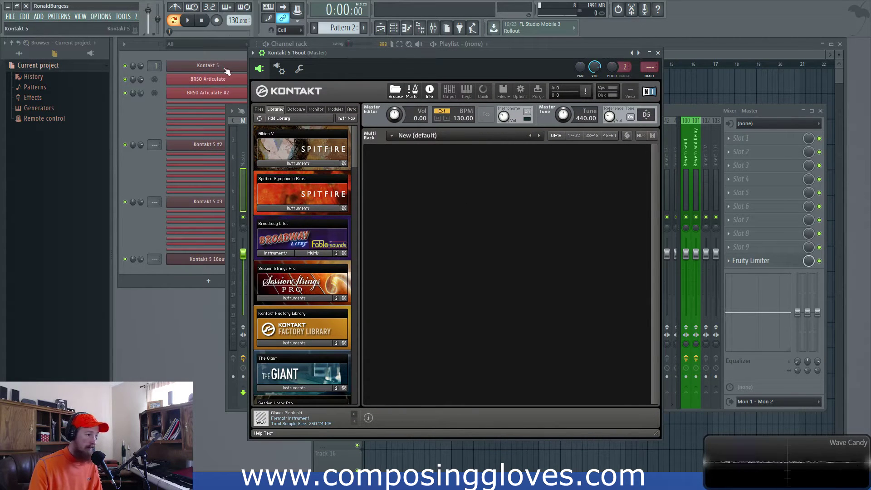
{"action": "left_click", "coordinate": [229, 96]}
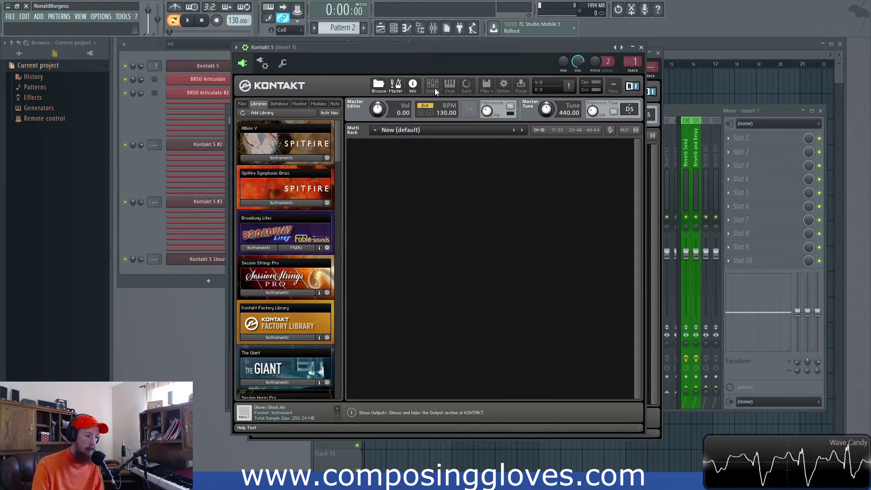
Step: Check the Insert 1 instance's outputs, close it, and toggle the 16-output Kontakt's Outputs section
{"action": "left_click", "coordinate": [433, 86]}
{"action": "left_click_drag", "start_coordinate": [422, 395], "coordinate": [399, 390]}
{"action": "left_click", "coordinate": [641, 47]}
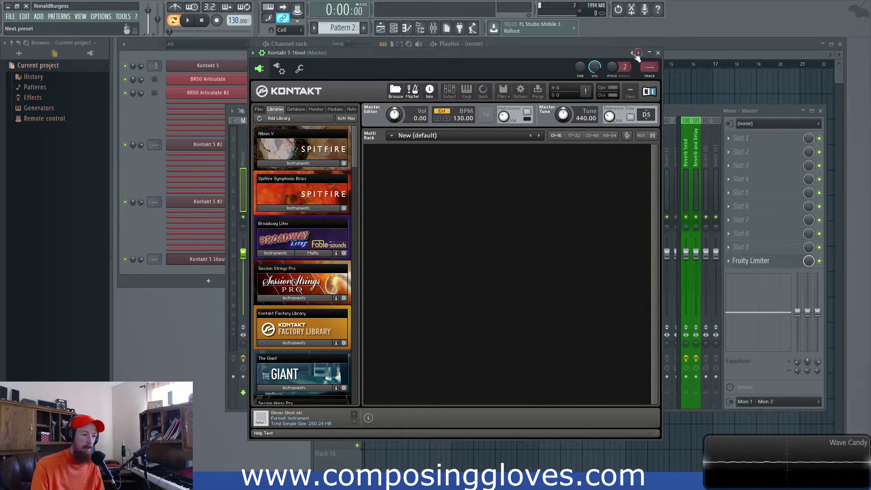
{"action": "mouse_move", "coordinate": [477, 49]}
{"action": "left_mouse_down"}
{"action": "mouse_move", "coordinate": [527, 40]}
{"action": "mouse_move", "coordinate": [486, 39]}
{"action": "mouse_move", "coordinate": [490, 56]}
{"action": "left_mouse_up"}
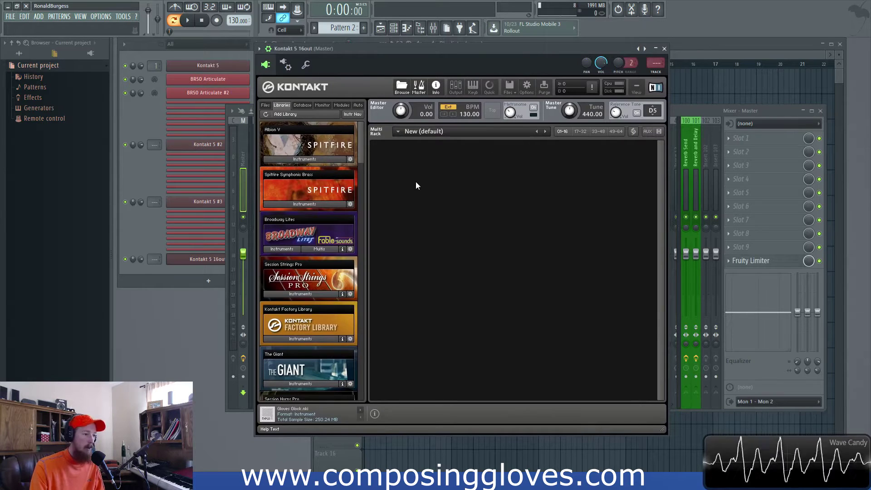
{"action": "left_click", "coordinate": [454, 87]}
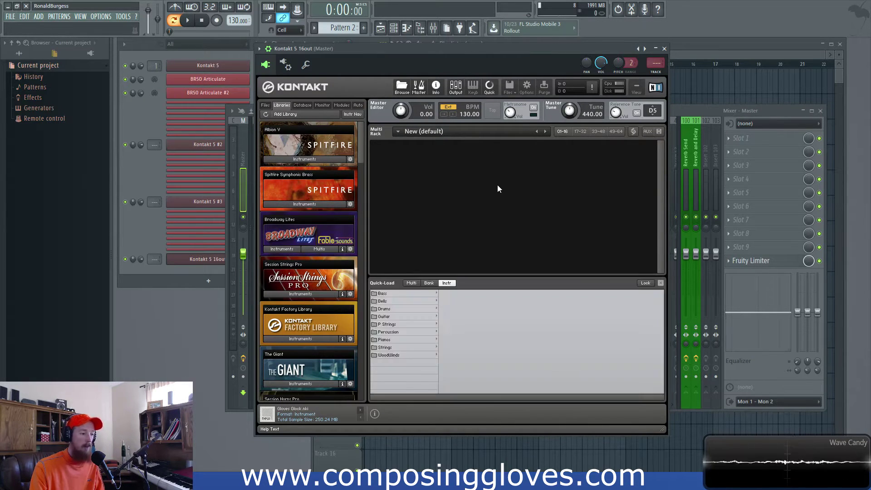
{"action": "left_click", "coordinate": [661, 317]}
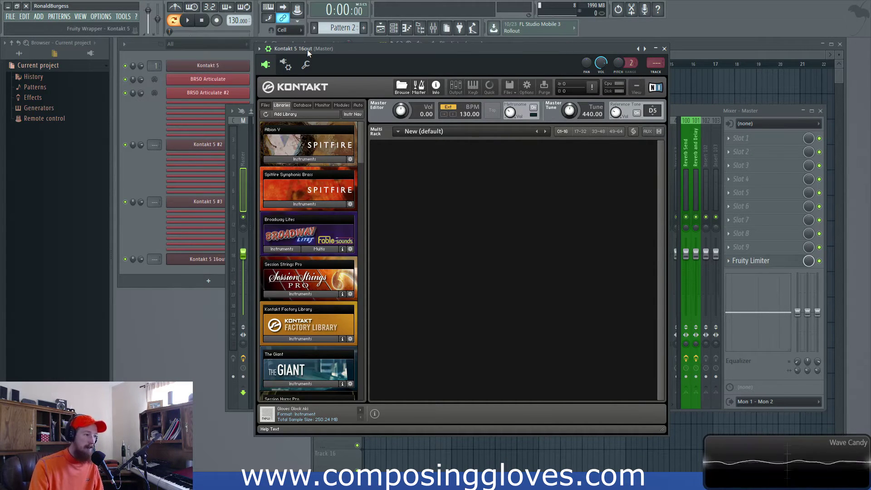
{"action": "left_click_drag", "start_coordinate": [356, 50], "coordinate": [366, 71]}
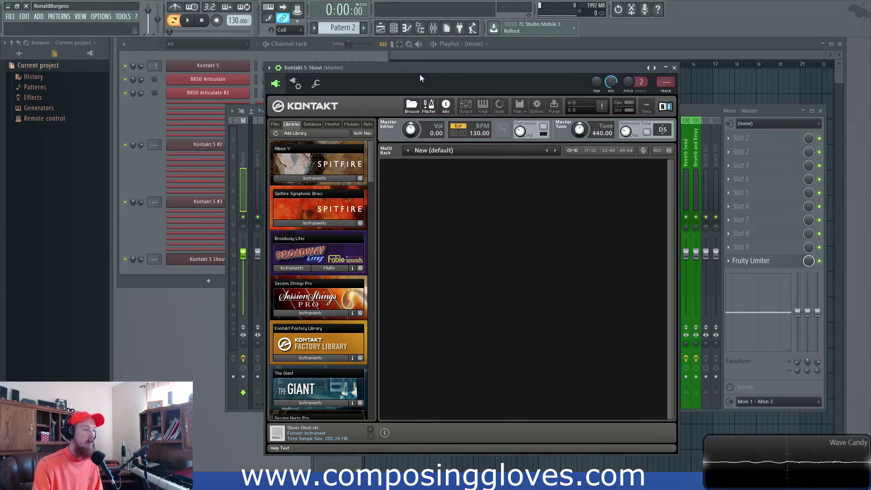
Step: Show Kontakt's Outputs and auto-map the wrapper's outputs to mixer tracks in Processing settings
{"action": "left_click_drag", "start_coordinate": [415, 68], "coordinate": [377, 47]}
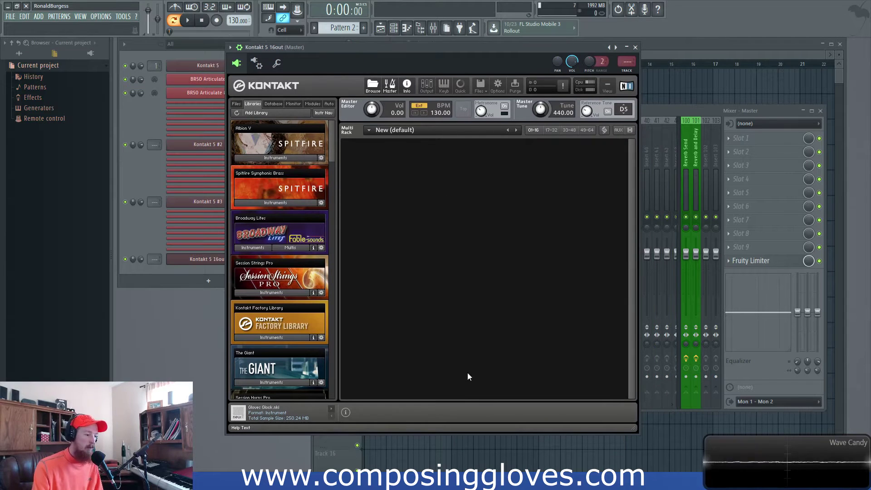
{"action": "left_click", "coordinate": [427, 85]}
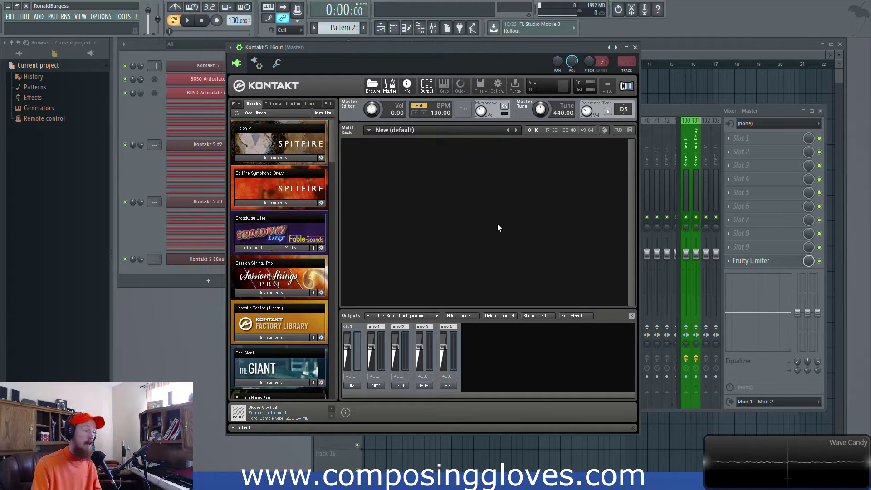
{"action": "left_click", "coordinate": [256, 63]}
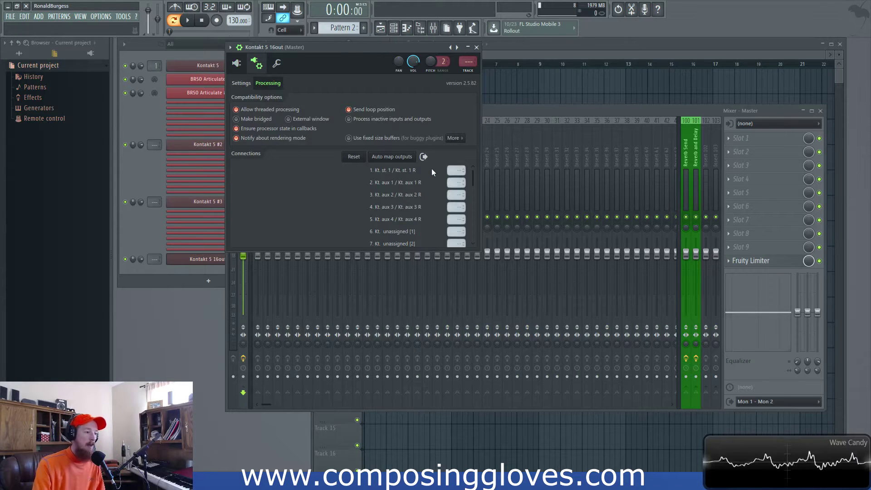
{"action": "left_click", "coordinate": [393, 157]}
{"action": "left_click_drag", "start_coordinate": [474, 178], "coordinate": [404, 179]}
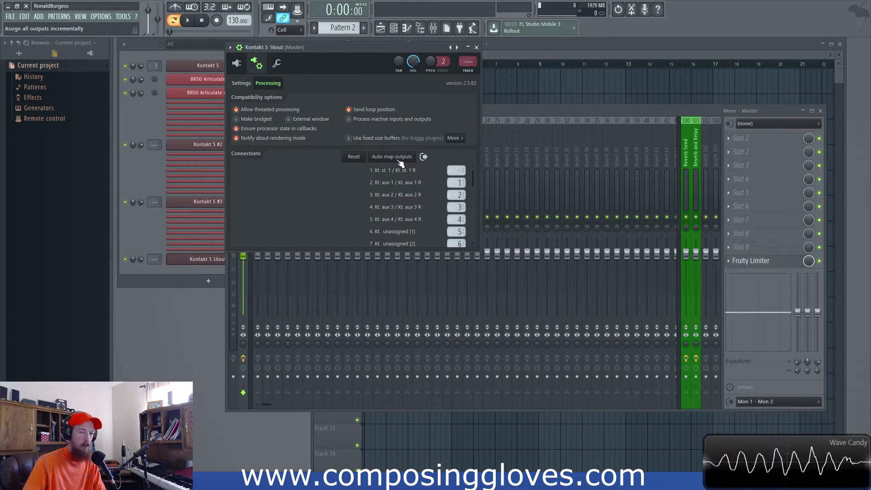
{"action": "left_click", "coordinate": [235, 63]}
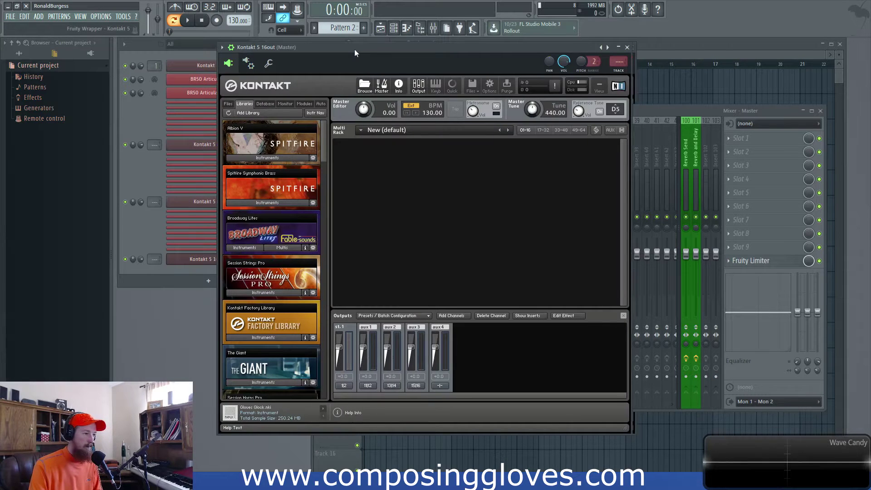
{"action": "left_click_drag", "start_coordinate": [355, 54], "coordinate": [345, 54]}
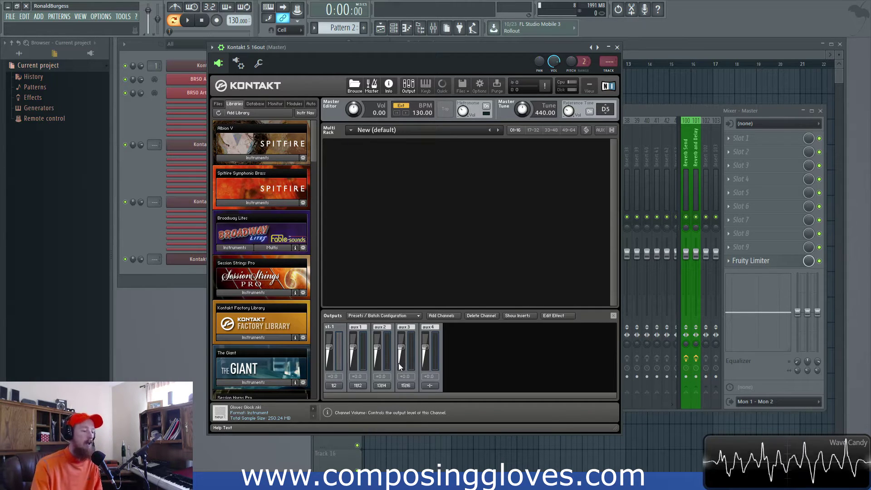
{"action": "left_click", "coordinate": [363, 385]}
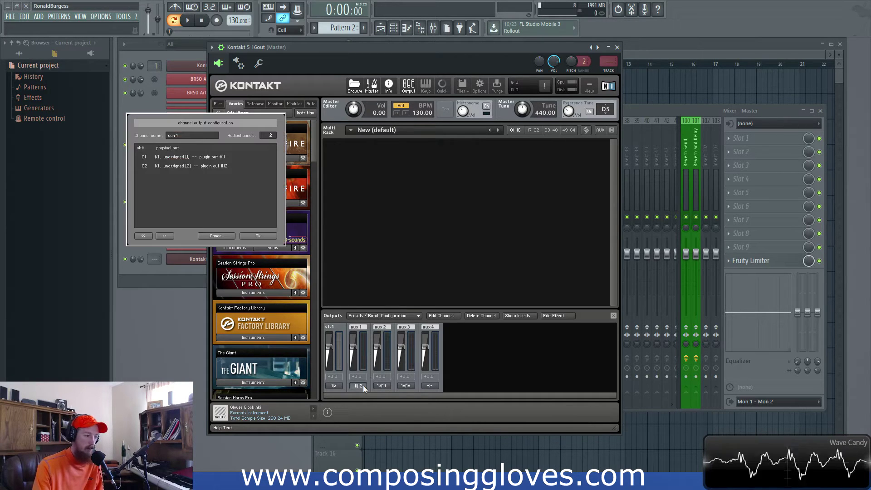
Step: Set both aux 1 channels to '-- not connected --' and dismiss the reopen-plugin warning
{"action": "left_click", "coordinate": [214, 159]}
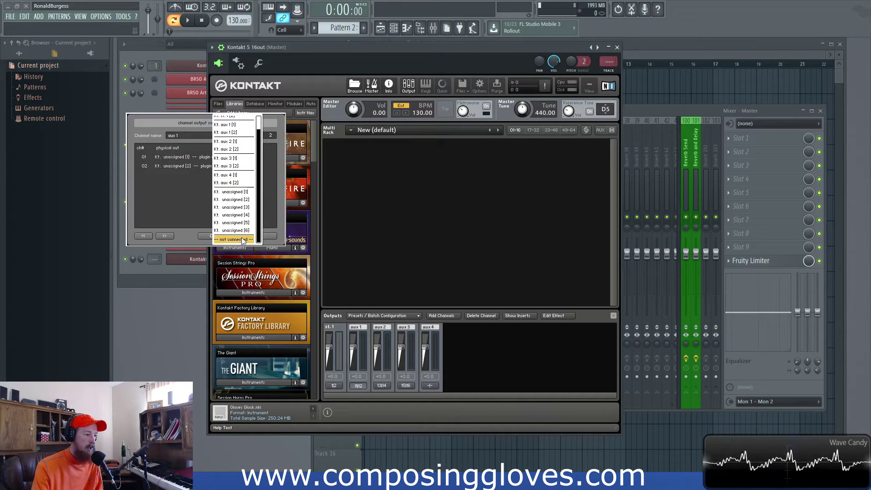
{"action": "left_click", "coordinate": [244, 239]}
{"action": "left_click", "coordinate": [216, 168]}
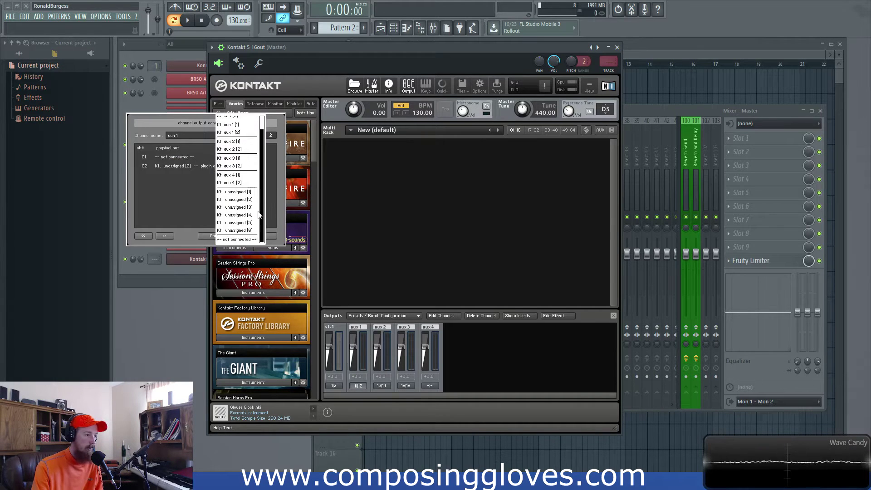
{"action": "left_click", "coordinate": [241, 244]}
{"action": "left_click", "coordinate": [270, 237]}
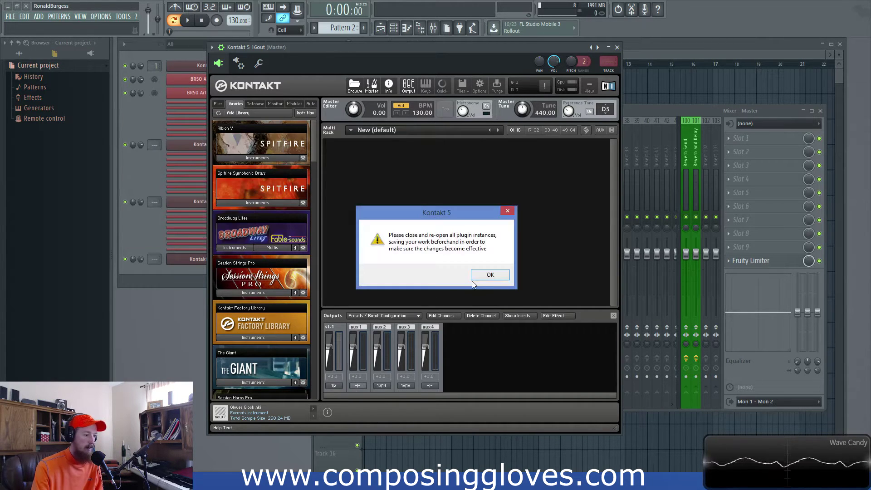
{"action": "left_click", "coordinate": [490, 275]}
Step: Set both aux 2 channels to '-- not connected --'
{"action": "left_click", "coordinate": [381, 386]}
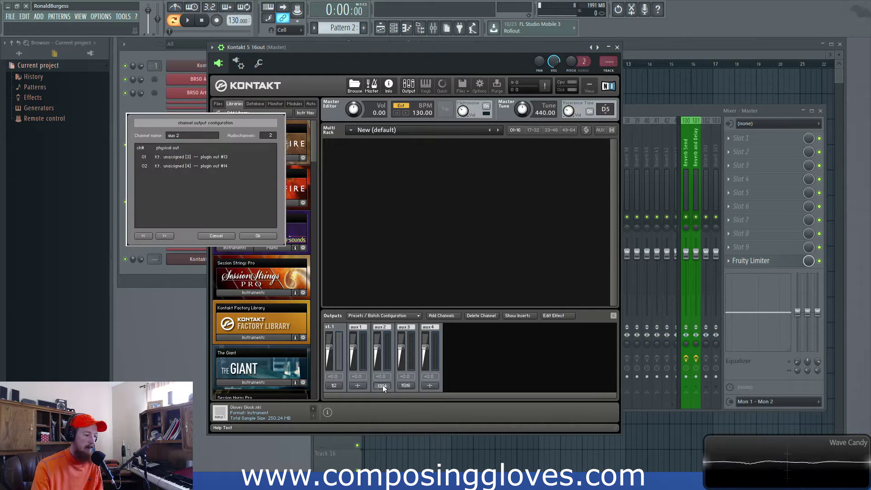
{"action": "left_click", "coordinate": [211, 156]}
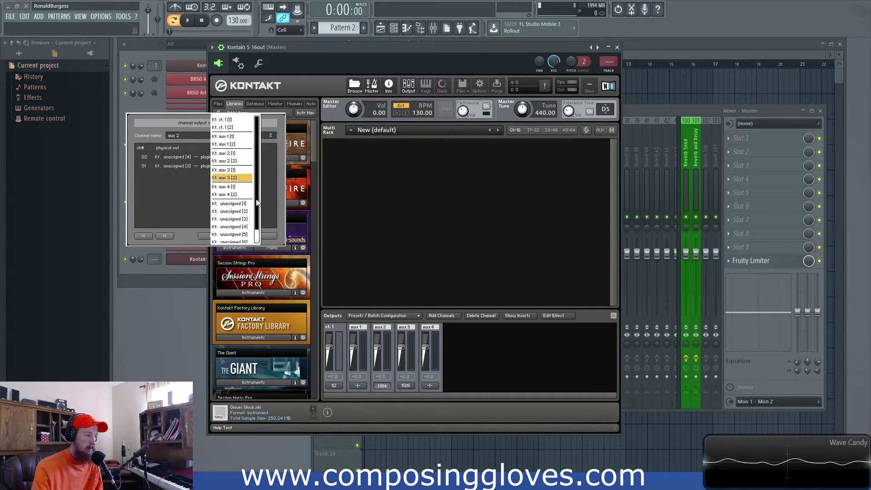
{"action": "scroll", "coordinate": [226, 182], "scroll_direction": "up", "scroll_amount": 3}
{"action": "left_click", "coordinate": [224, 181]}
{"action": "left_click", "coordinate": [218, 166]}
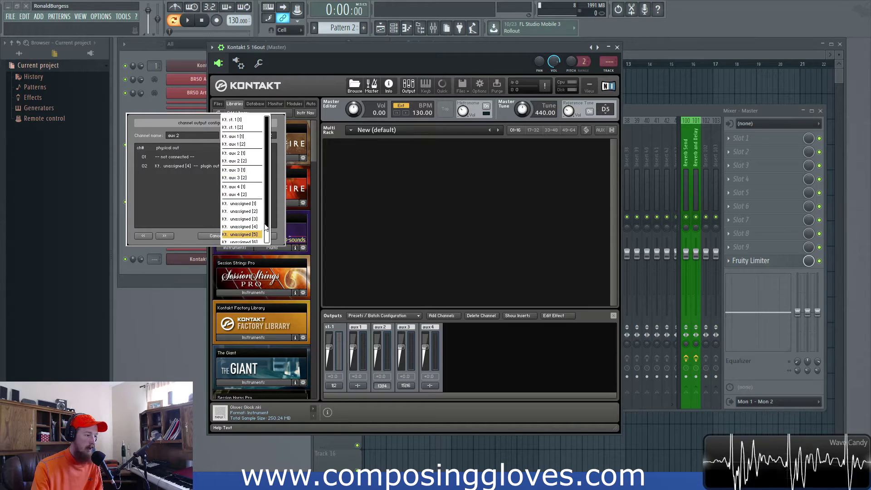
{"action": "scroll", "coordinate": [250, 227], "scroll_direction": "down", "scroll_amount": 3}
{"action": "left_click", "coordinate": [250, 240]}
{"action": "left_click", "coordinate": [252, 236]}
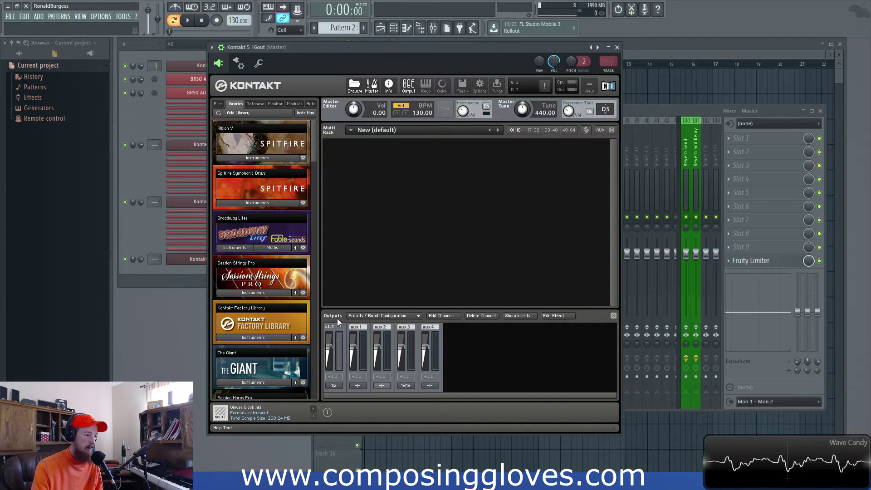
Step: Set both aux 3 channels to '-- not connected --'
{"action": "left_click", "coordinate": [405, 386]}
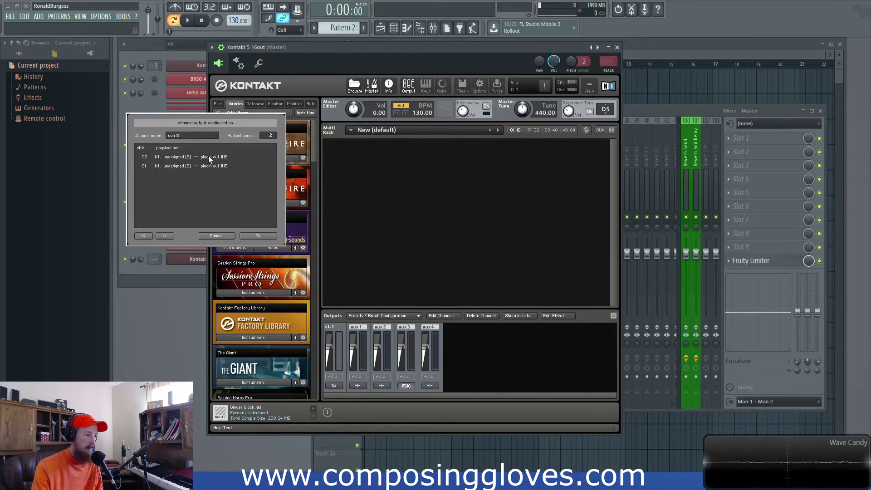
{"action": "left_click", "coordinate": [209, 156]}
{"action": "scroll", "coordinate": [231, 204], "scroll_direction": "down", "scroll_amount": 3}
{"action": "left_click", "coordinate": [231, 243]}
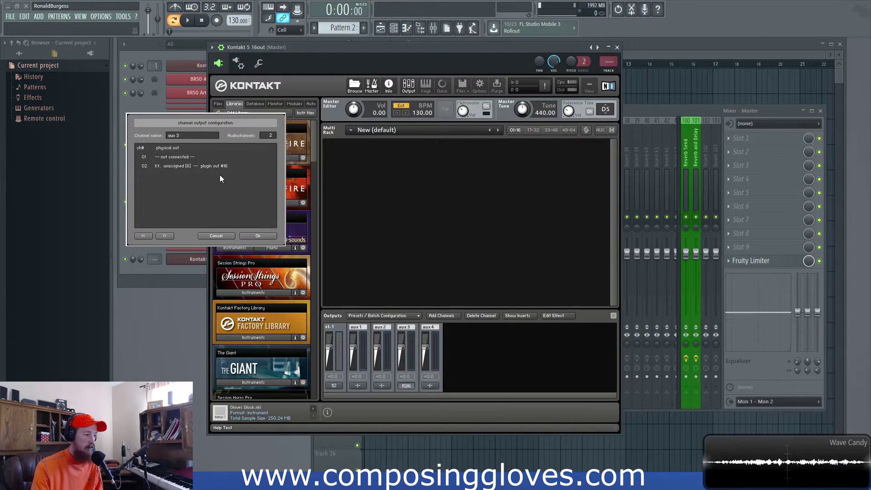
{"action": "left_click", "coordinate": [219, 166]}
{"action": "scroll", "coordinate": [265, 221], "scroll_direction": "down", "scroll_amount": 3}
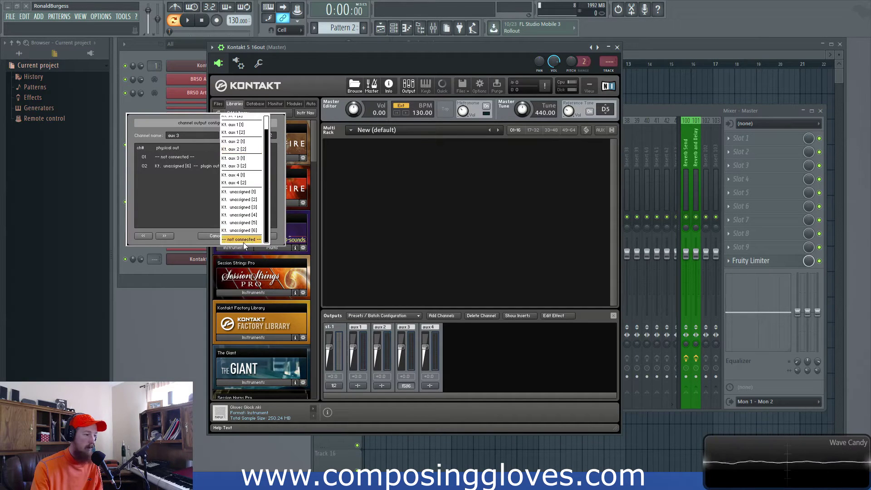
{"action": "left_click", "coordinate": [241, 240]}
{"action": "left_click", "coordinate": [258, 236]}
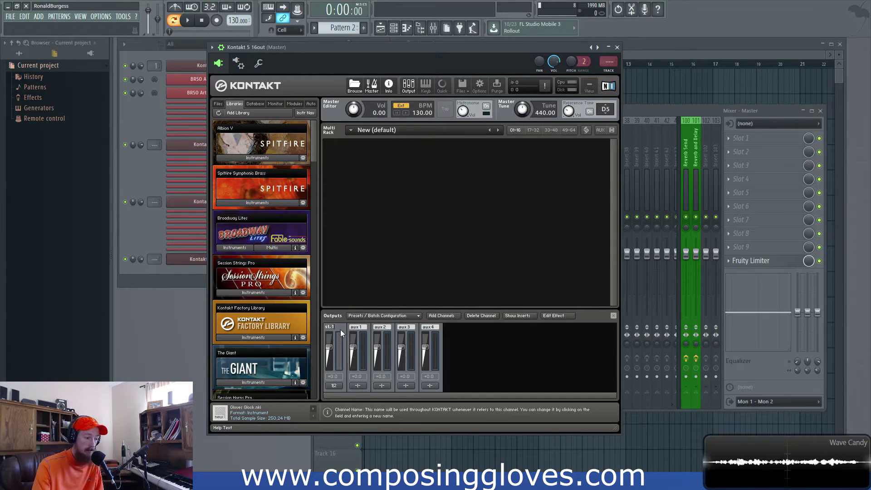
Step: Review st.1's output choices, keeping rows 01/02 on Kt. st. 1 [1] and [2]
{"action": "left_click", "coordinate": [335, 385]}
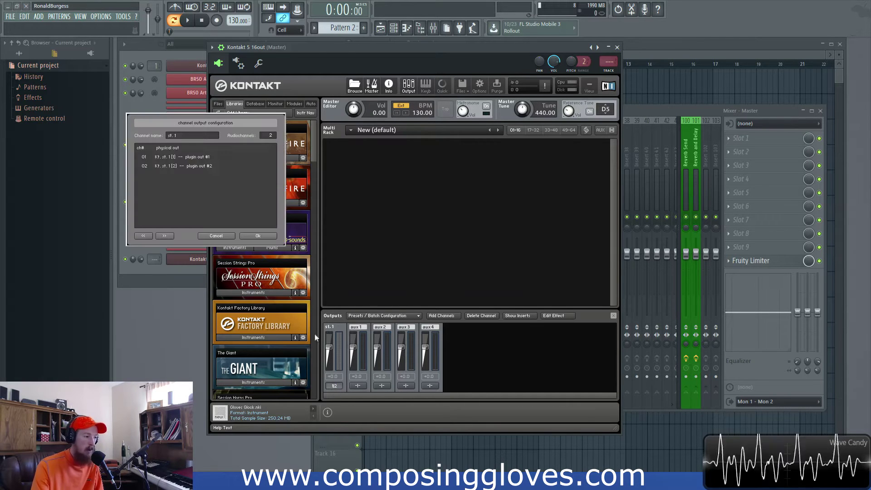
{"action": "left_click", "coordinate": [199, 166]}
{"action": "left_click", "coordinate": [220, 124]}
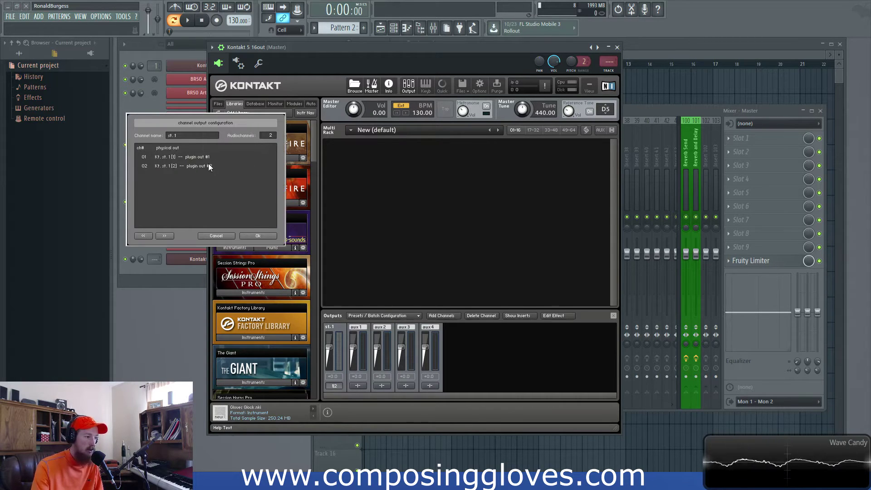
{"action": "left_click", "coordinate": [198, 161]}
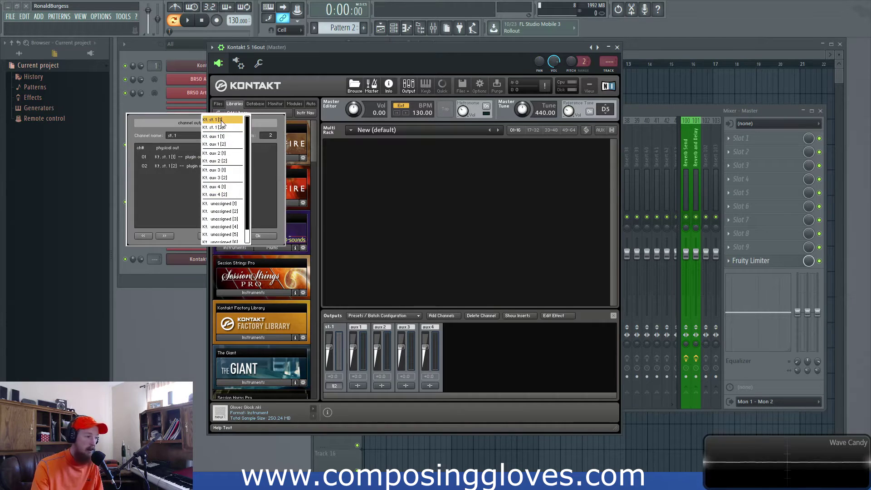
{"action": "left_click", "coordinate": [222, 121]}
{"action": "left_click", "coordinate": [202, 169]}
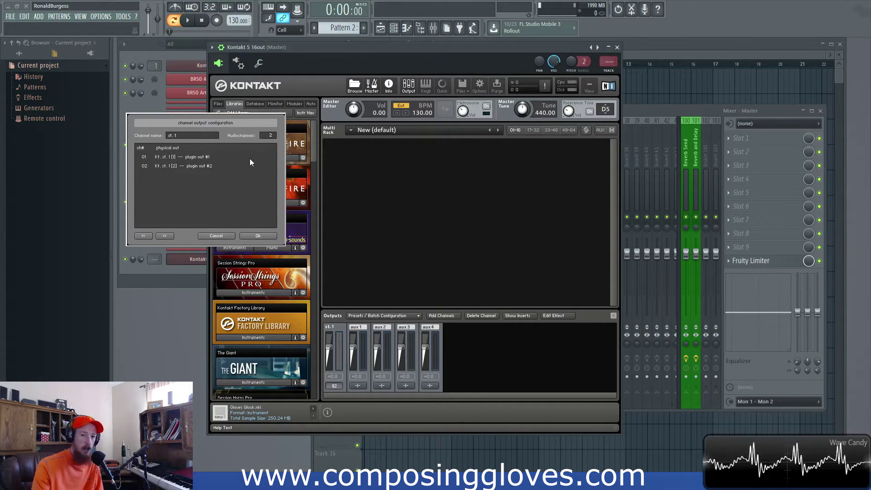
{"action": "left_click", "coordinate": [196, 157]}
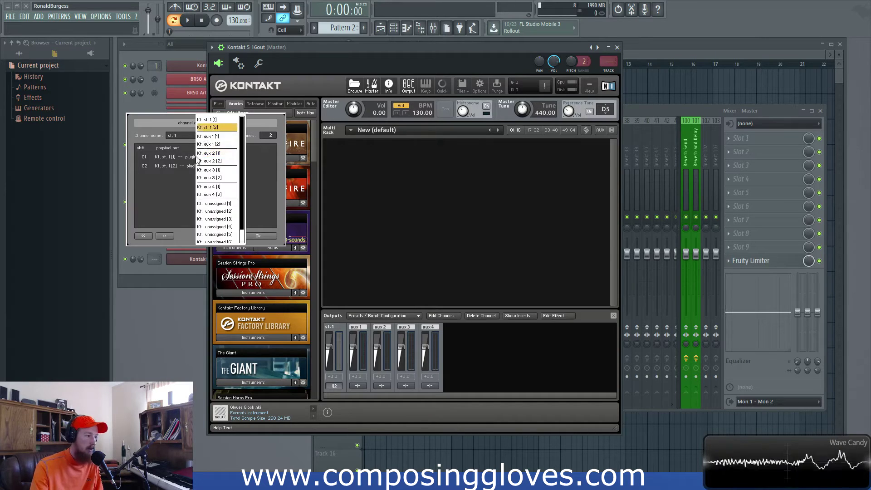
{"action": "left_click", "coordinate": [211, 120]}
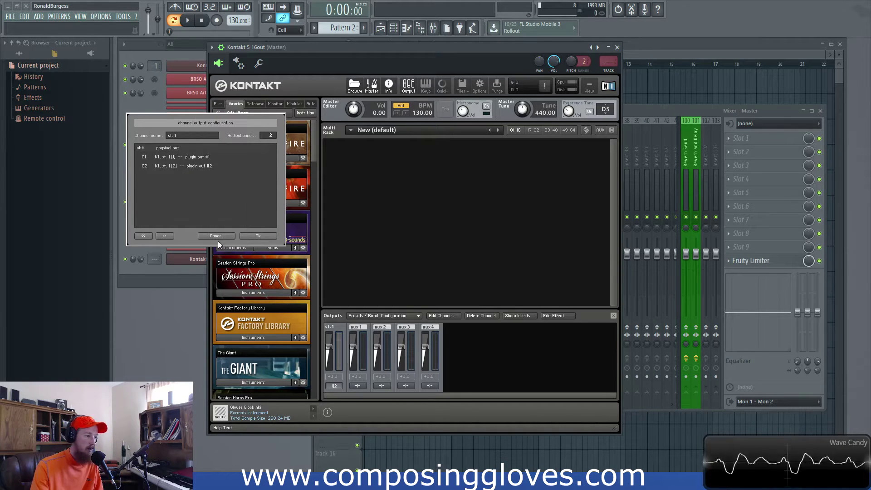
{"action": "left_click", "coordinate": [256, 236]}
Step: Reconfirm st.1's routing unchanged and start adding new output channels
{"action": "left_click", "coordinate": [334, 385]}
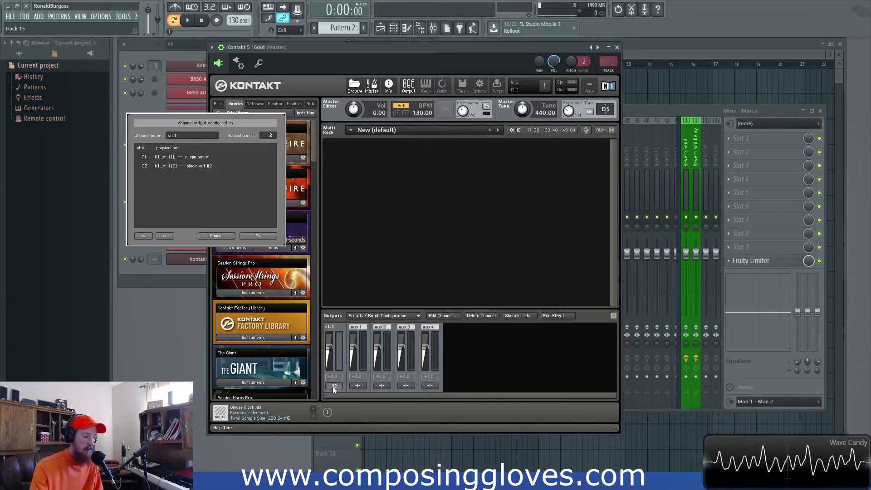
{"action": "left_click", "coordinate": [262, 235]}
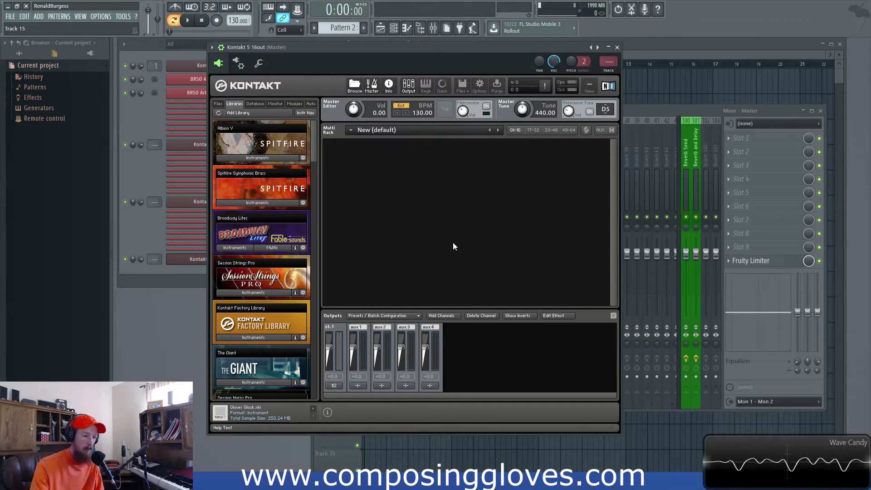
{"action": "left_click", "coordinate": [439, 316]}
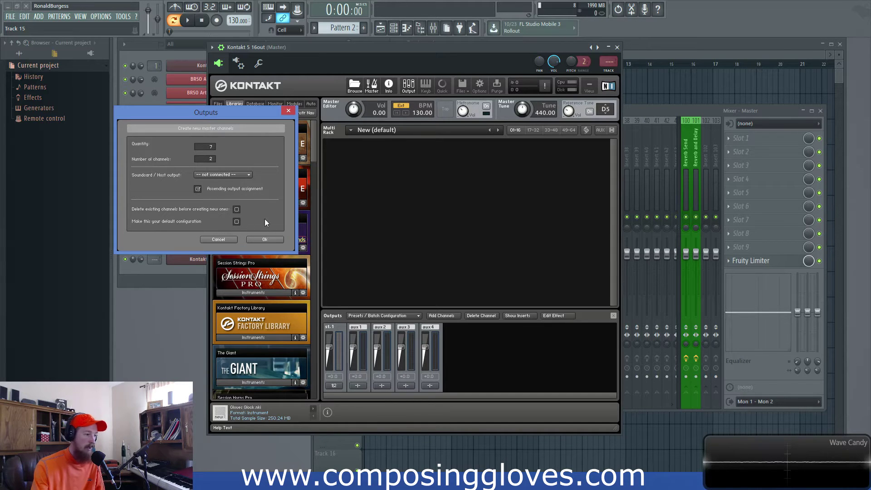
Step: Create seven new stereo output channels, adding st.2 through st.8
{"action": "left_click", "coordinate": [265, 239]}
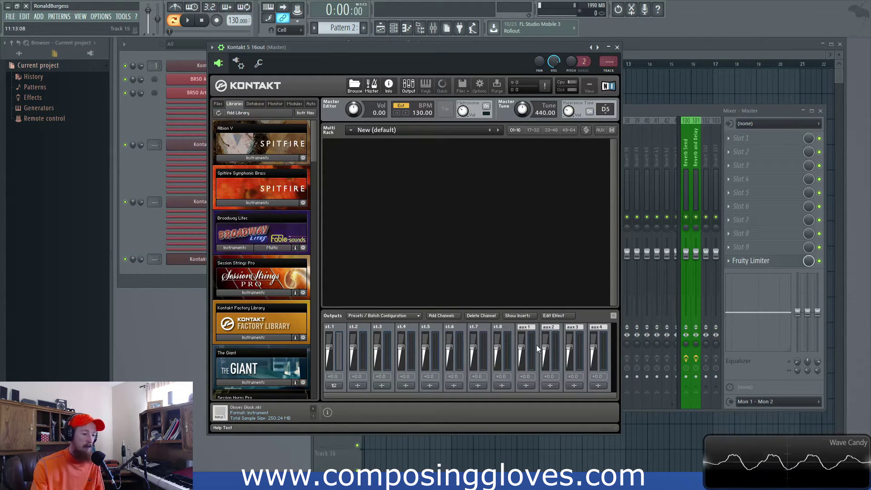
Step: Route st.2 rows 01/02 to Kt. aux 1 [1] and [2] (plugin outs 3|4)
{"action": "left_click", "coordinate": [358, 385]}
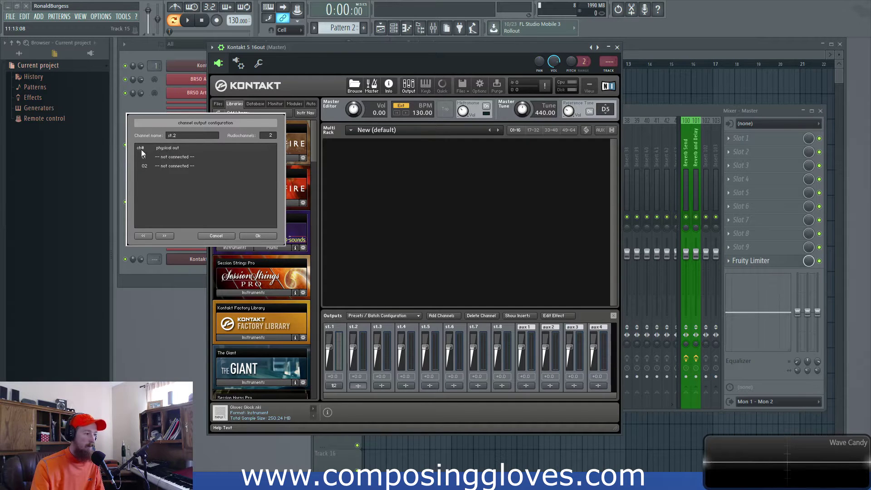
{"action": "left_click", "coordinate": [176, 156]}
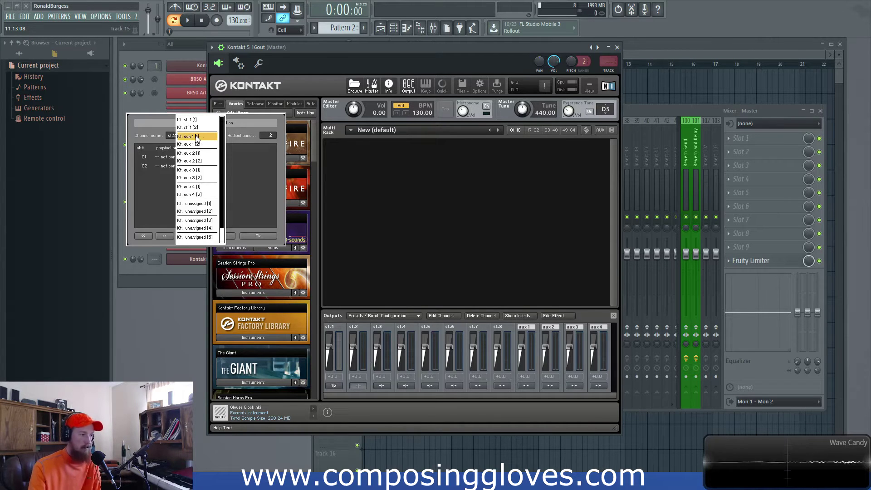
{"action": "left_click", "coordinate": [197, 136]}
{"action": "left_click", "coordinate": [175, 166]}
{"action": "left_click", "coordinate": [193, 144]}
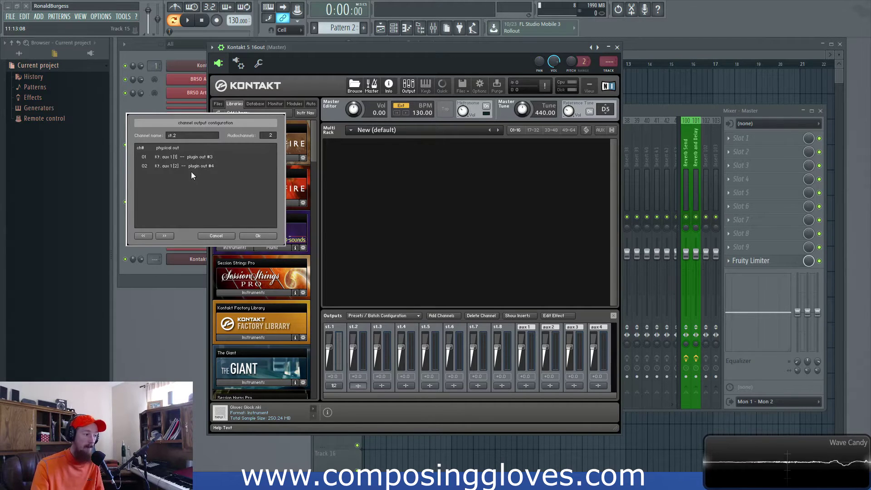
{"action": "left_click", "coordinate": [266, 236]}
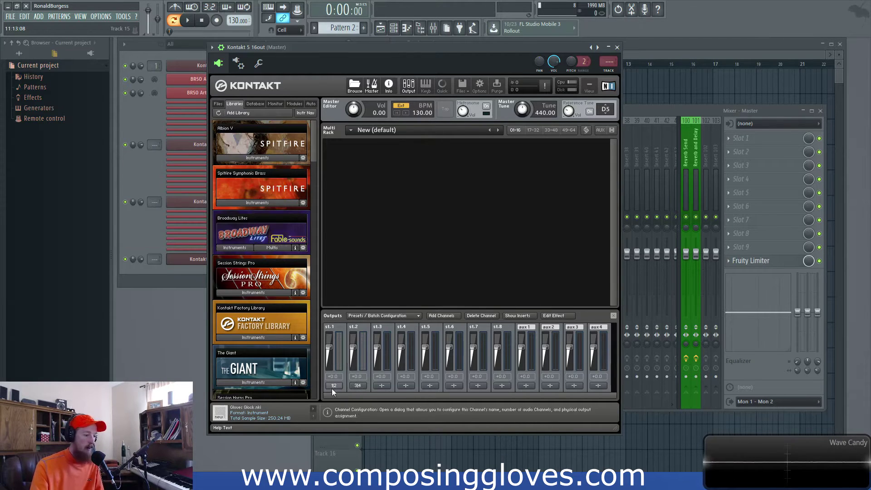
Step: Route st.3 rows 01/02 to Kt. aux 2 [1] and [2] (plugin outs 5|6)
{"action": "left_click", "coordinate": [382, 385]}
{"action": "left_click", "coordinate": [173, 157]}
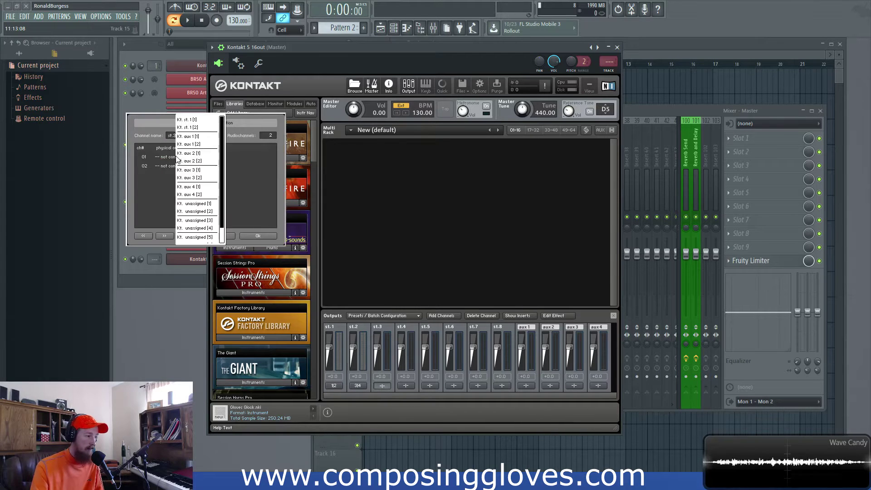
{"action": "left_click", "coordinate": [196, 153]}
{"action": "left_click", "coordinate": [193, 165]}
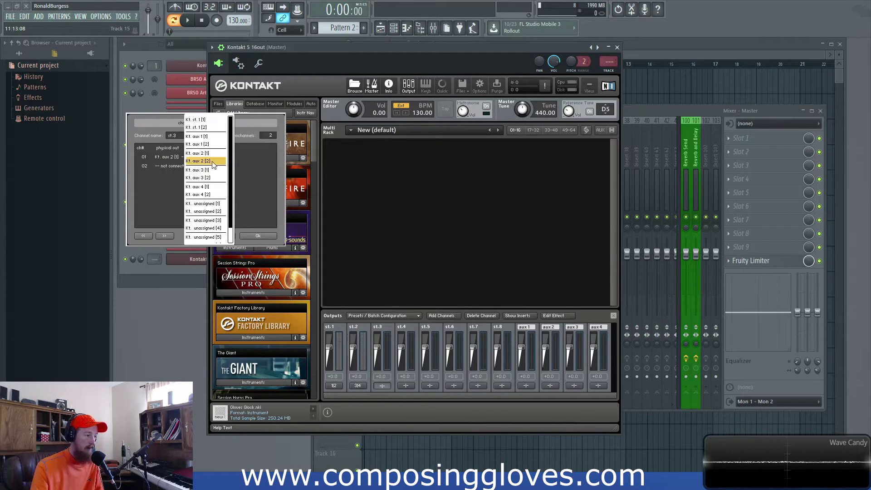
{"action": "left_click", "coordinate": [193, 170]}
{"action": "left_click", "coordinate": [258, 236]}
Step: Route st.4 rows 01/02 to Kt. aux 3 [1] and [2] (plugin outs 7|8)
{"action": "left_click", "coordinate": [408, 386]}
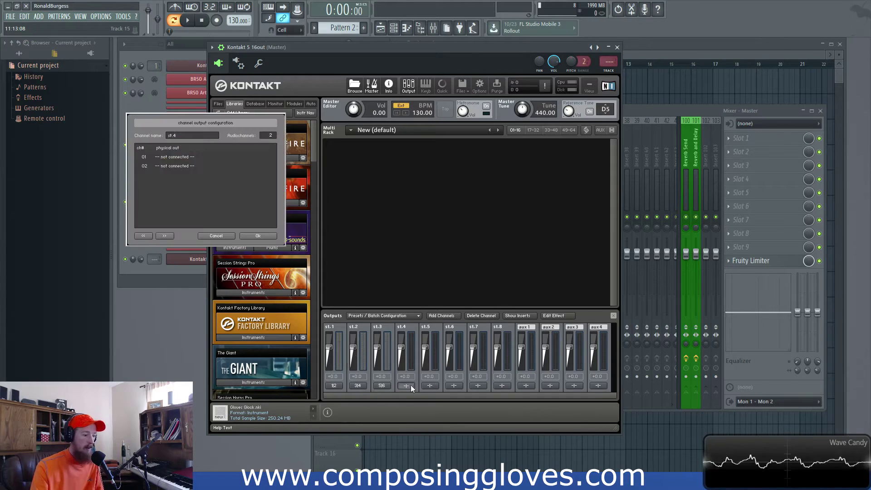
{"action": "left_click", "coordinate": [177, 157]}
{"action": "left_click", "coordinate": [208, 169]}
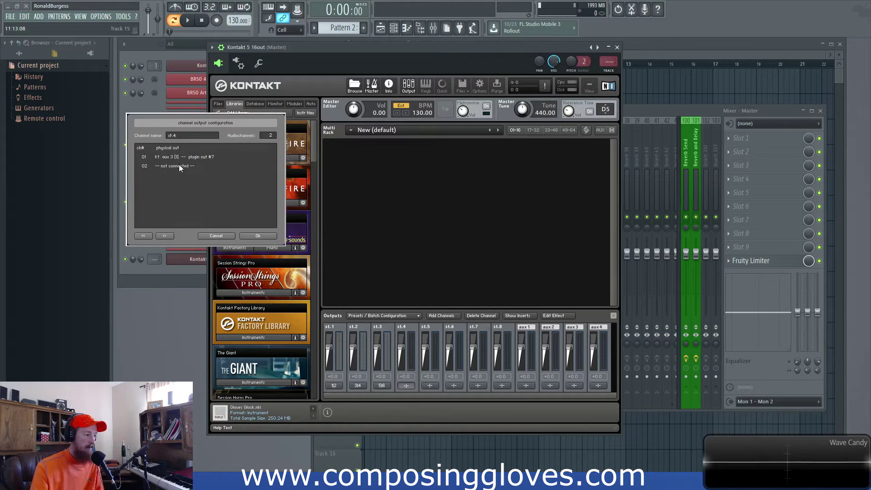
{"action": "left_click", "coordinate": [191, 165]}
{"action": "left_click", "coordinate": [199, 178]}
{"action": "left_click", "coordinate": [267, 238]}
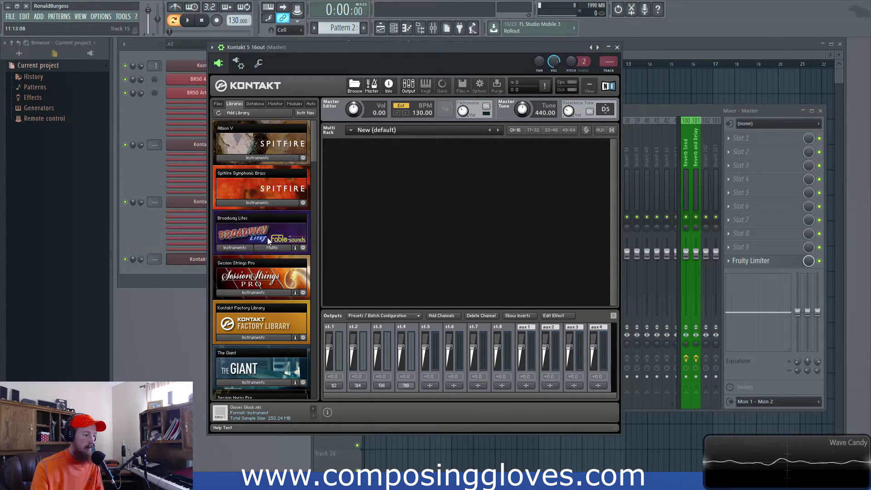
Step: Route st.5 rows 01/02 to Kt. aux 4 [1] and [2], correcting a mis-set first row
{"action": "left_click", "coordinate": [431, 386]}
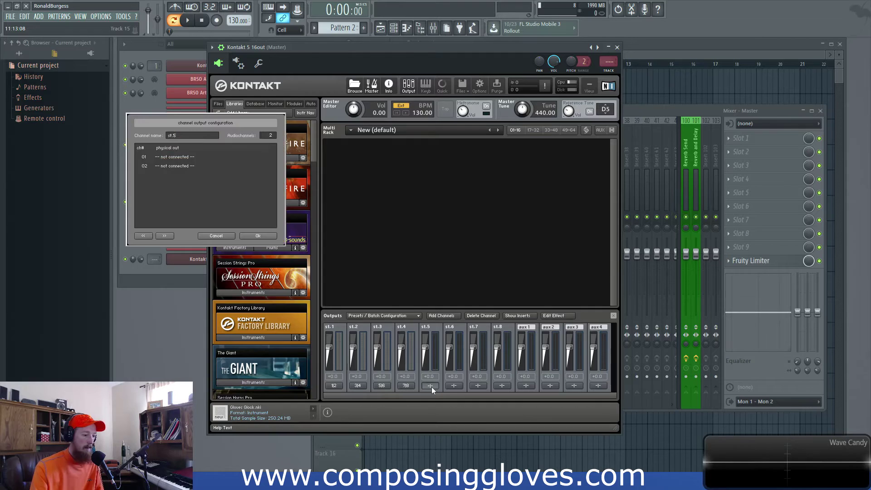
{"action": "left_click", "coordinate": [182, 156]}
{"action": "left_click", "coordinate": [217, 187]}
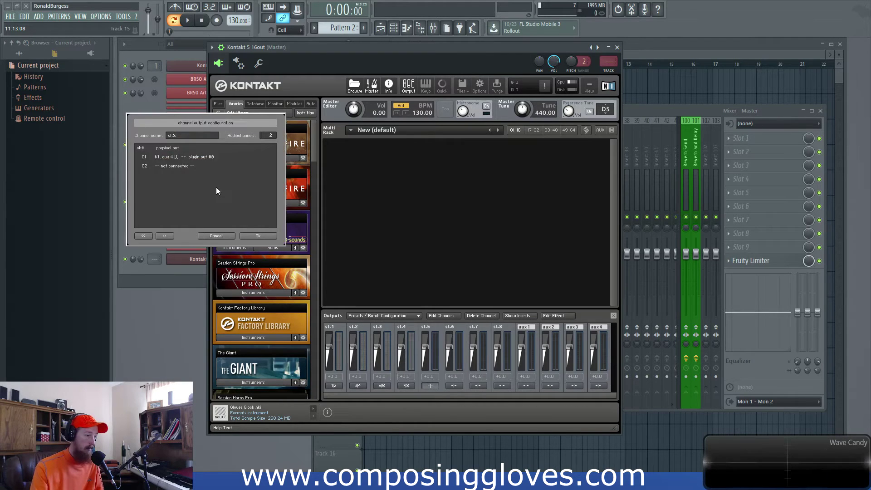
{"action": "left_click", "coordinate": [189, 159]}
{"action": "left_click", "coordinate": [223, 195]}
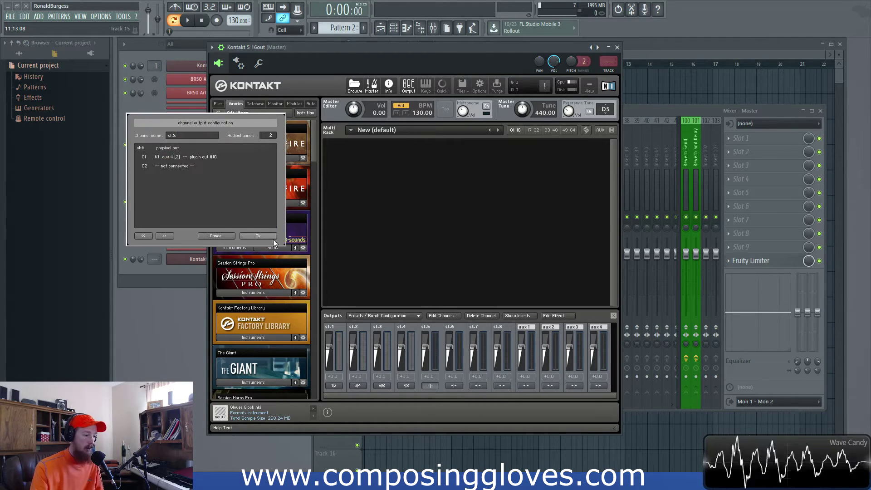
{"action": "left_click", "coordinate": [261, 234]}
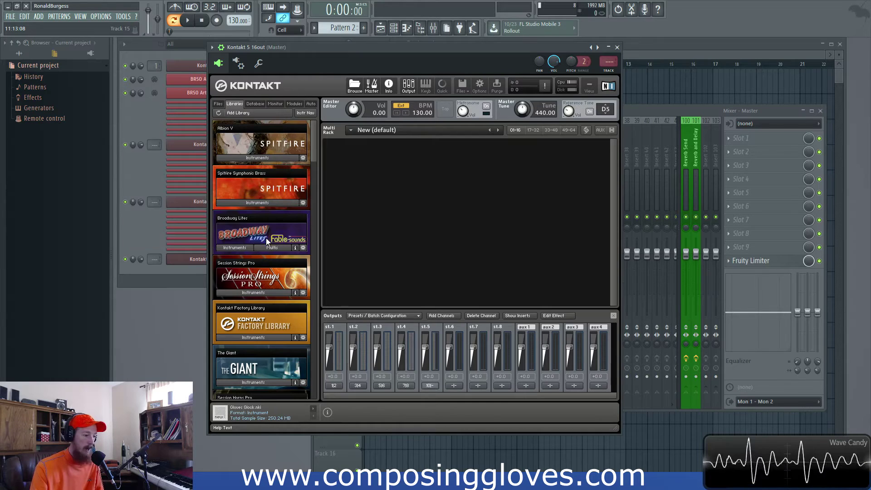
{"action": "left_click", "coordinate": [436, 386]}
{"action": "left_click", "coordinate": [210, 157]}
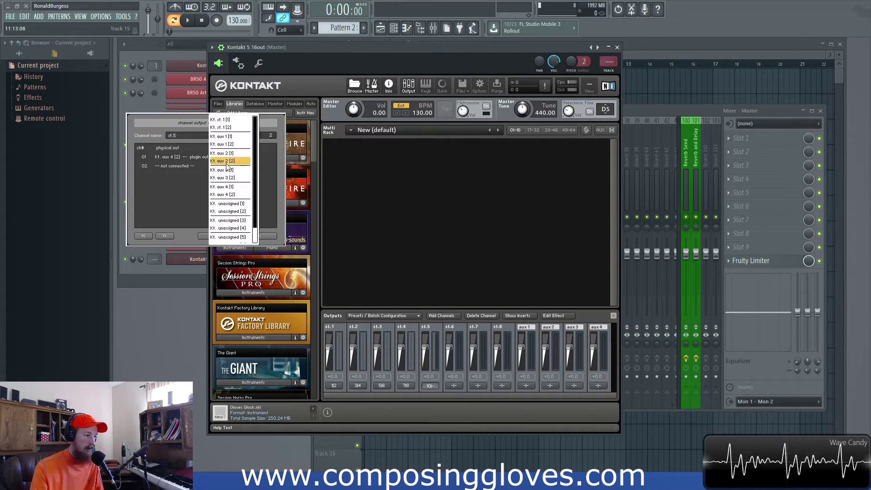
{"action": "left_click", "coordinate": [242, 187]}
{"action": "left_click", "coordinate": [205, 164]}
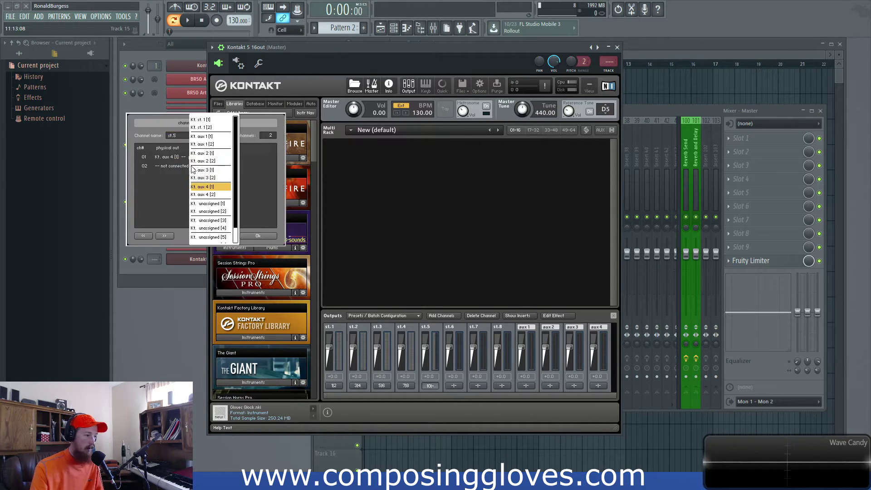
{"action": "left_click", "coordinate": [223, 195]}
{"action": "left_click", "coordinate": [258, 235]}
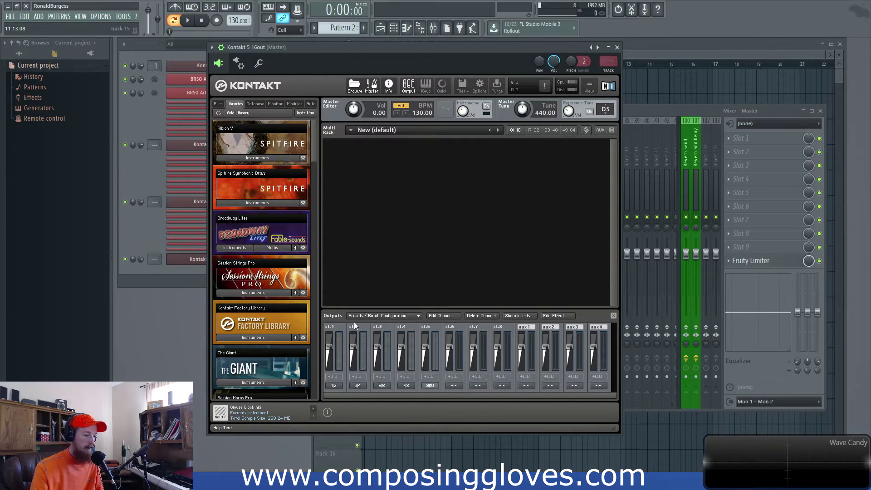
Step: Save the current output section state as the default for VST Plugin (16 out)
{"action": "left_click", "coordinate": [396, 318]}
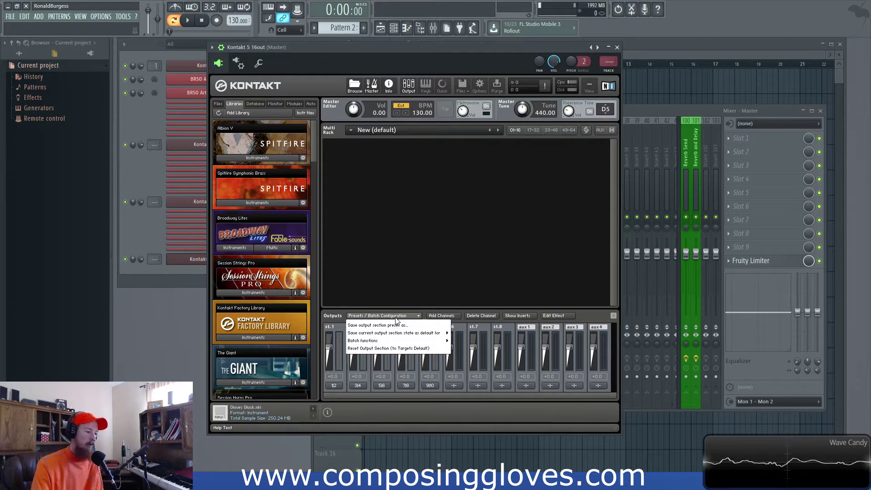
{"action": "mouse_move", "coordinate": [426, 344]}
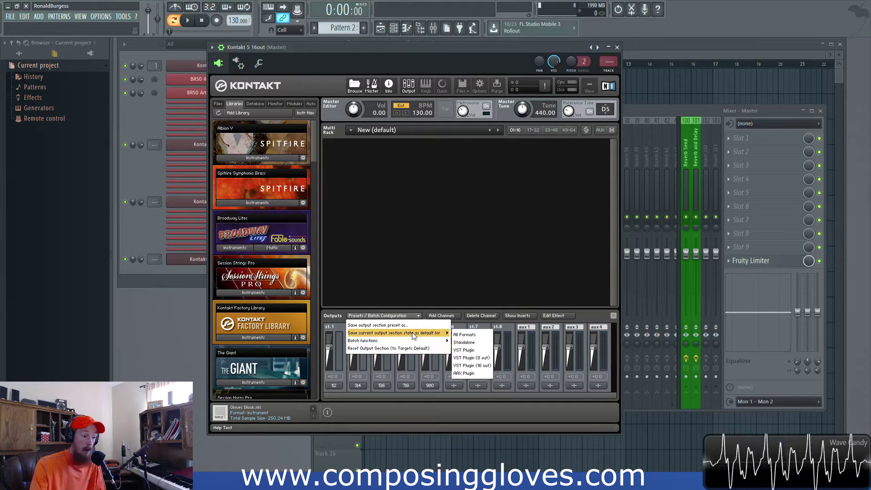
{"action": "left_click", "coordinate": [463, 366]}
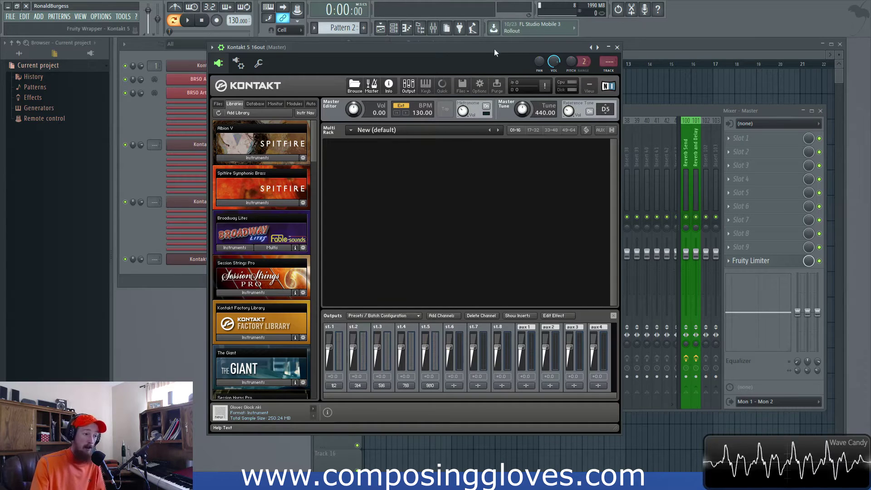
{"action": "left_click_drag", "start_coordinate": [494, 48], "coordinate": [569, 56]}
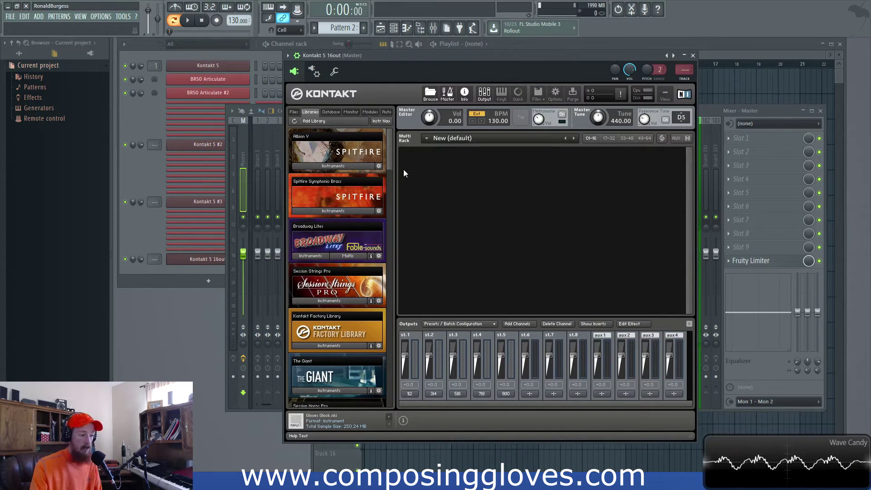
{"action": "left_click", "coordinate": [314, 72]}
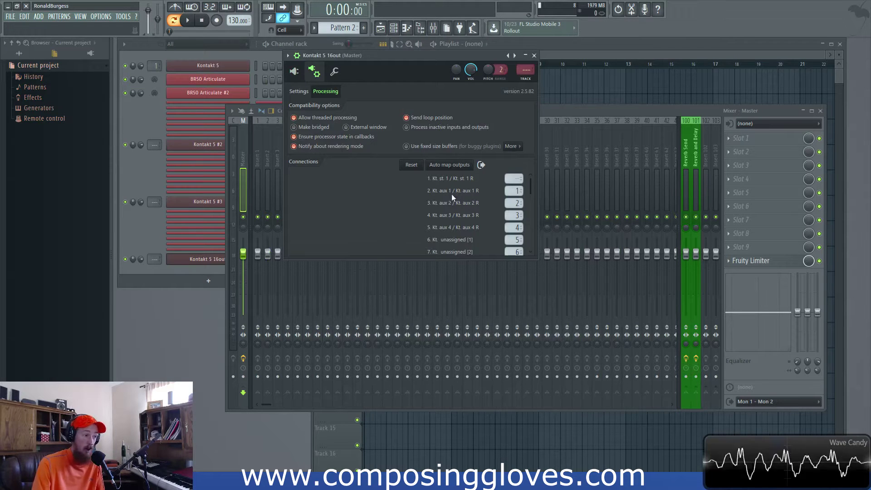
{"action": "left_click", "coordinate": [391, 61]}
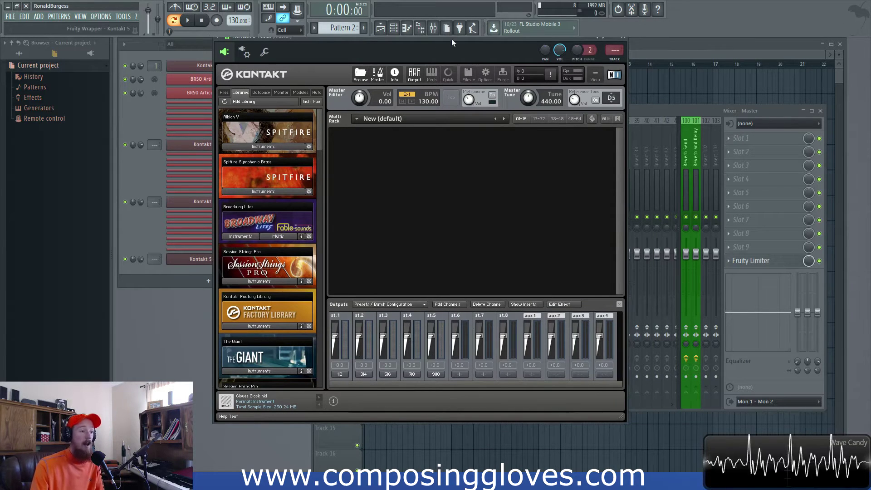
{"action": "left_click_drag", "start_coordinate": [451, 39], "coordinate": [440, 56]}
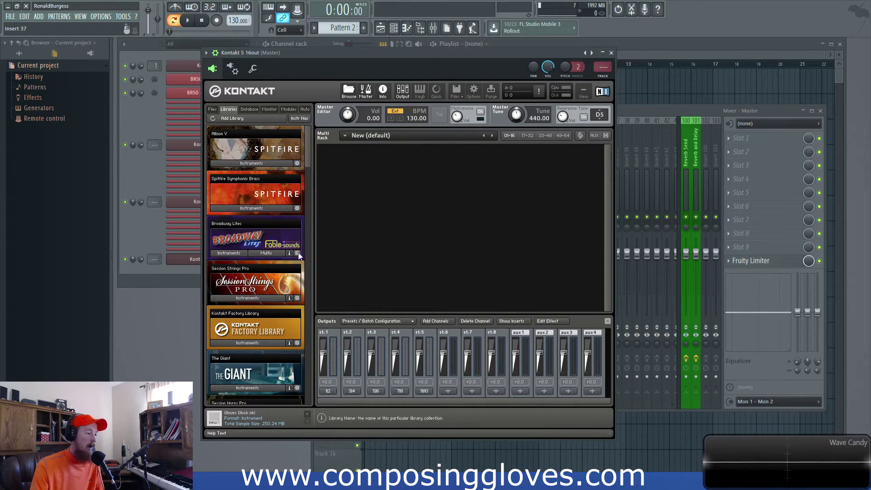
Step: Load Celesta.nki from the Factory Library into the rack on MIDI channel 1
{"action": "scroll", "coordinate": [263, 299], "scroll_direction": "down", "scroll_amount": 2}
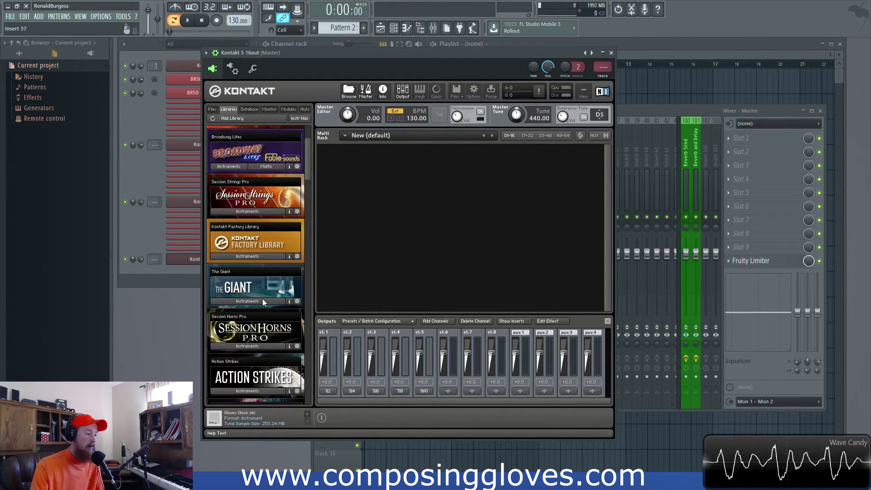
{"action": "left_click", "coordinate": [260, 257]}
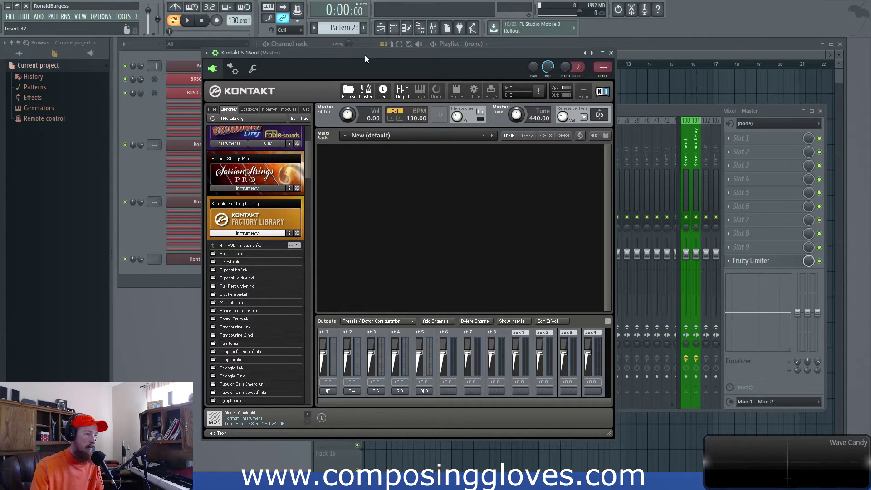
{"action": "left_click_drag", "start_coordinate": [363, 55], "coordinate": [418, 56]}
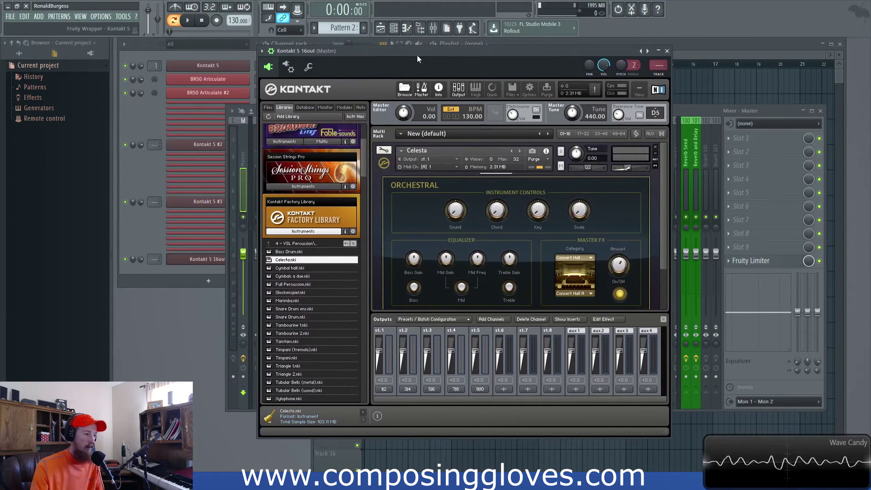
{"action": "left_click", "coordinate": [384, 151]}
{"action": "left_click", "coordinate": [304, 231]}
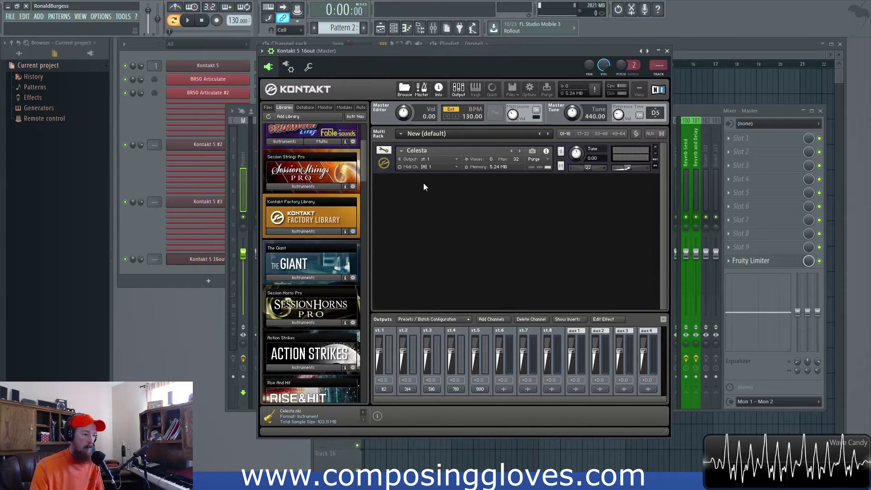
{"action": "left_click", "coordinate": [317, 231]}
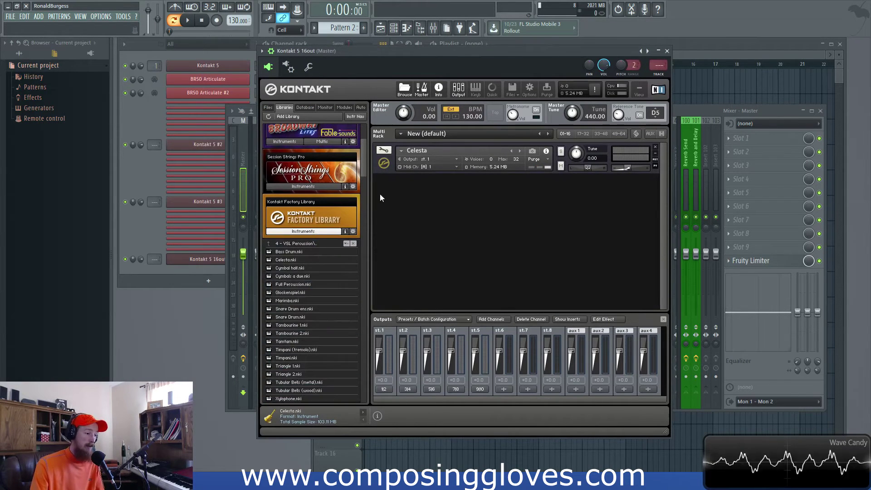
{"action": "left_click", "coordinate": [318, 231]}
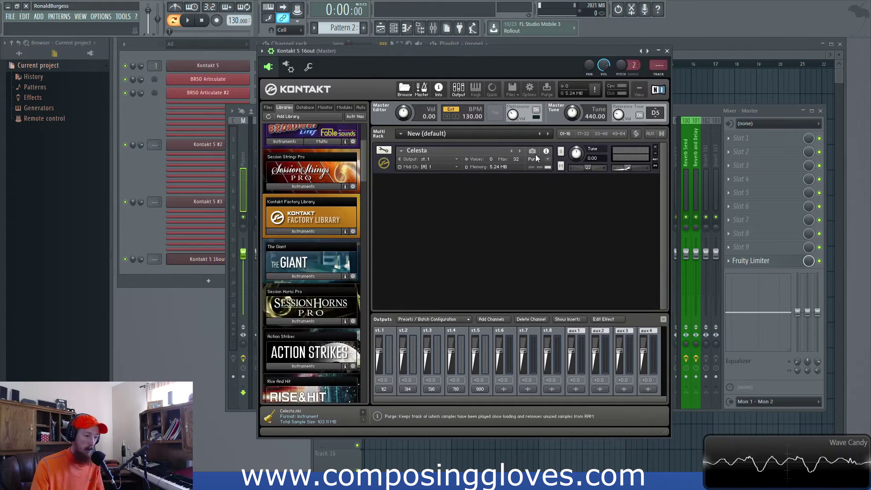
{"action": "left_click", "coordinate": [532, 152]}
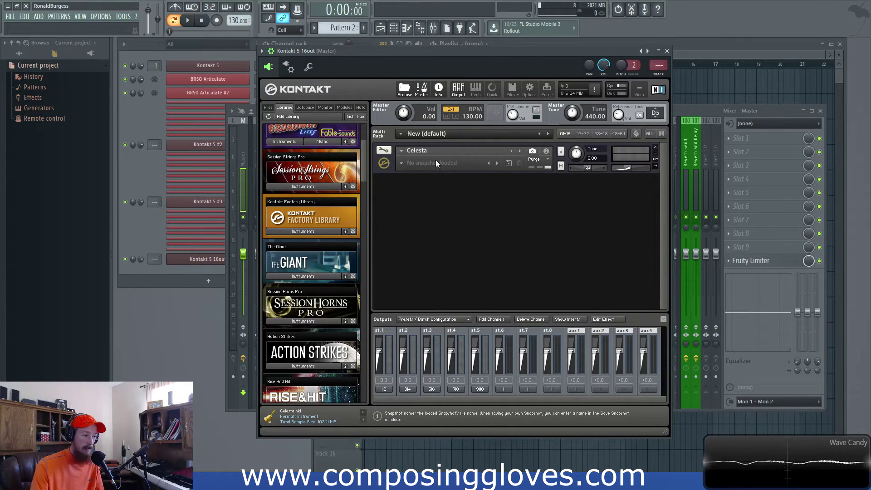
{"action": "left_click", "coordinate": [547, 152]}
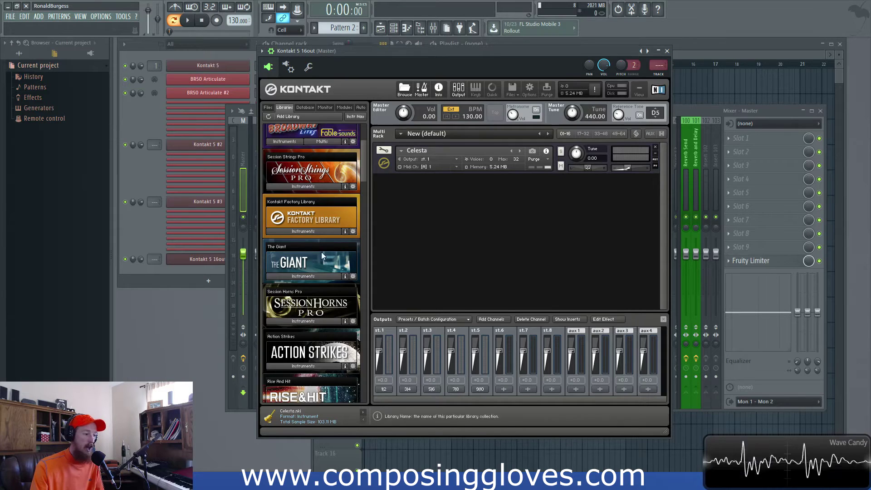
Step: Add a second Celesta on channel 2 and Cymbal half.nki on channel 3
{"action": "left_click", "coordinate": [320, 231]}
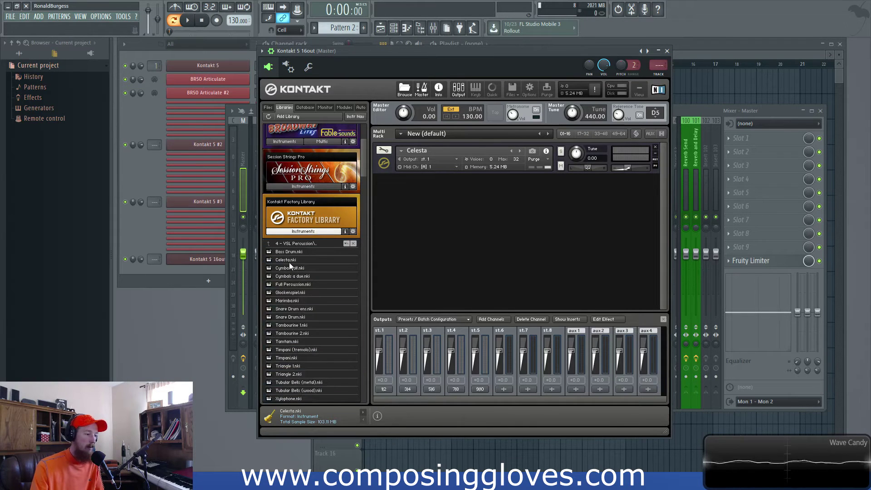
{"action": "double_click", "coordinate": [288, 260]}
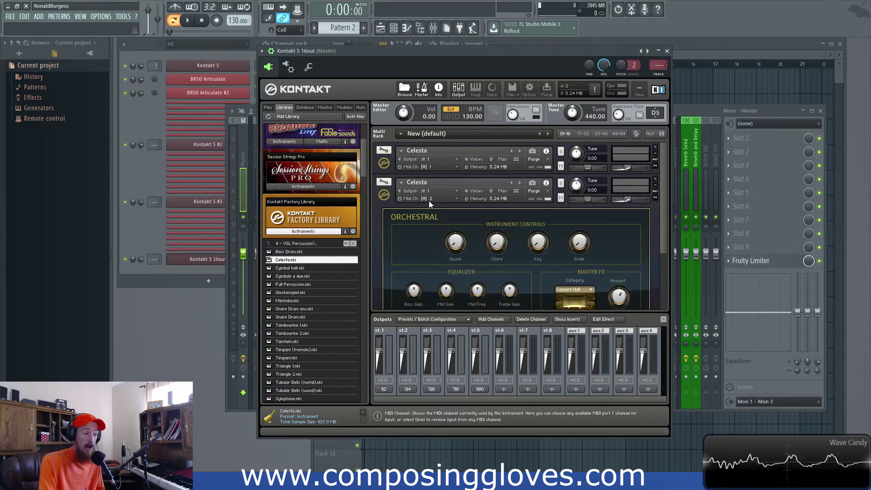
{"action": "left_click", "coordinate": [383, 195]}
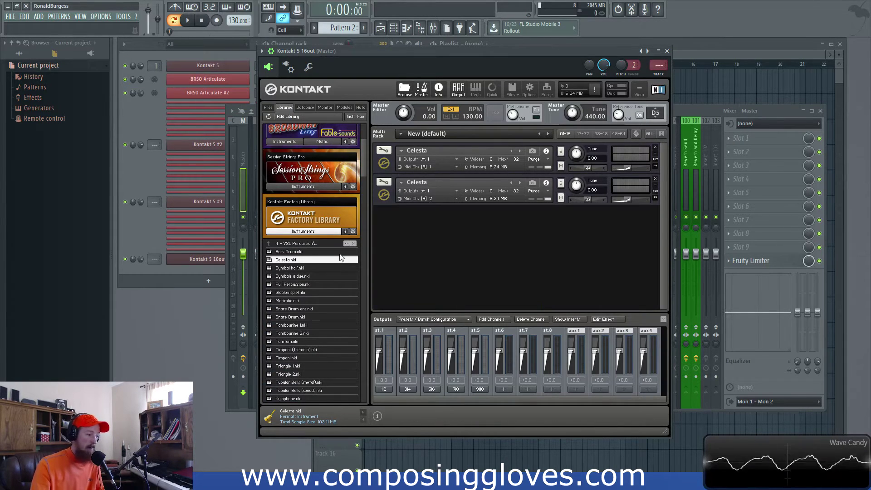
{"action": "double_click", "coordinate": [335, 267]}
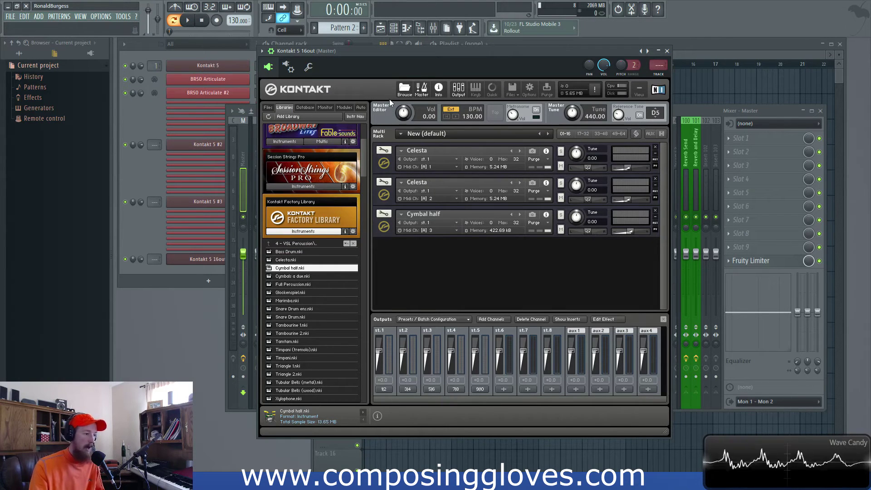
Step: Look over the existing BRSO Articulate instances and bring the channel rack forward
{"action": "left_click", "coordinate": [219, 80]}
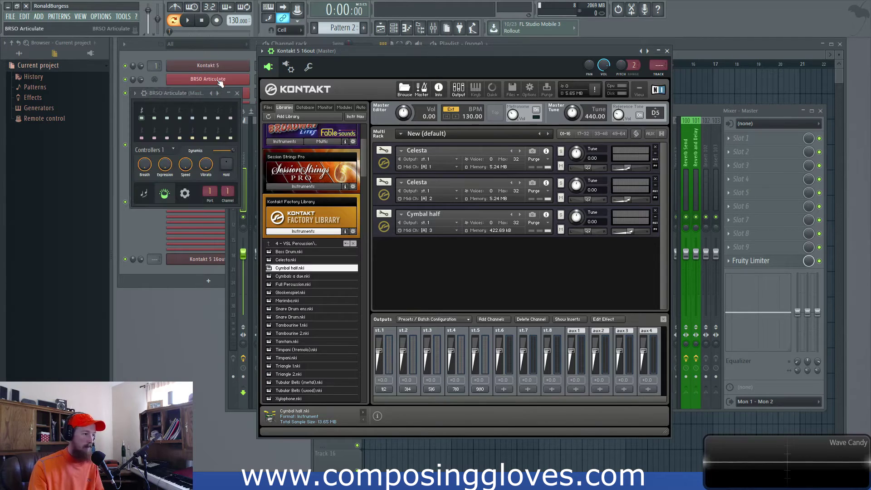
{"action": "left_click_drag", "start_coordinate": [185, 93], "coordinate": [182, 94]}
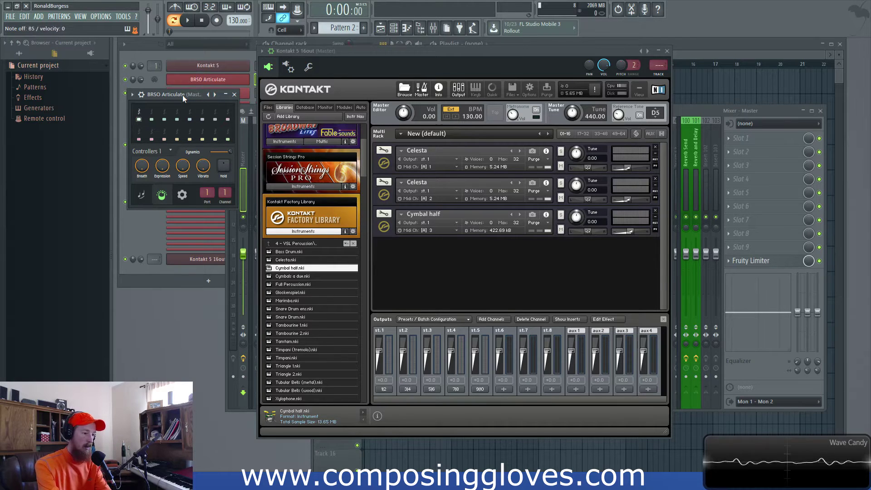
{"action": "mouse_move", "coordinate": [525, 56]}
{"action": "left_mouse_down"}
{"action": "mouse_move", "coordinate": [529, 61]}
{"action": "mouse_move", "coordinate": [521, 56]}
{"action": "left_mouse_up"}
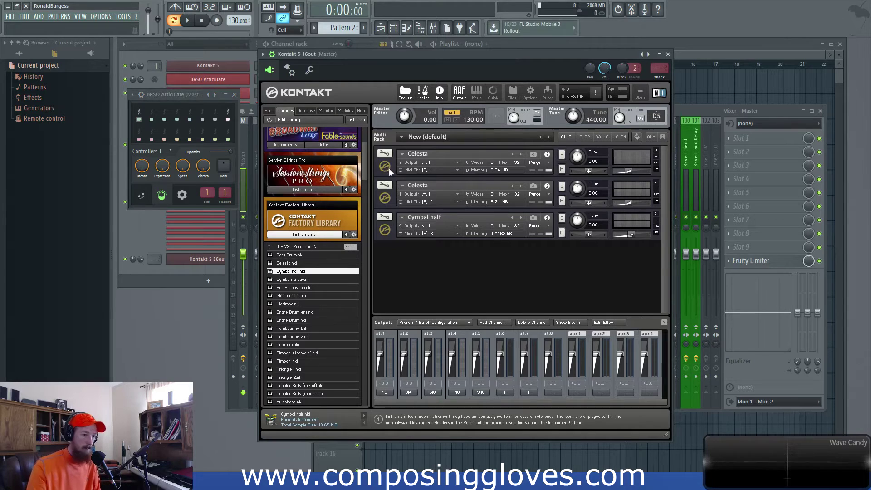
{"action": "left_click", "coordinate": [245, 93]}
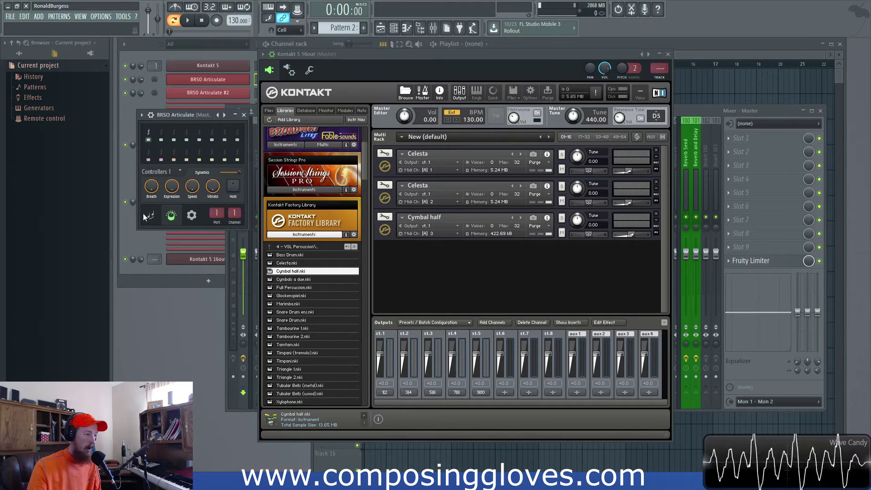
{"action": "left_click", "coordinate": [125, 285]}
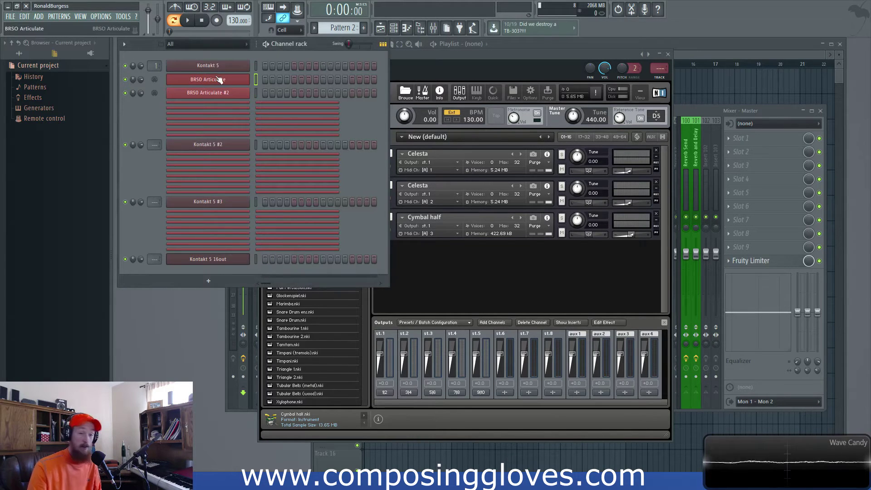
Step: Add a BRSO Articulate #49 channel and show the Kontakt 5 16out wrapper settings
{"action": "left_click", "coordinate": [209, 282]}
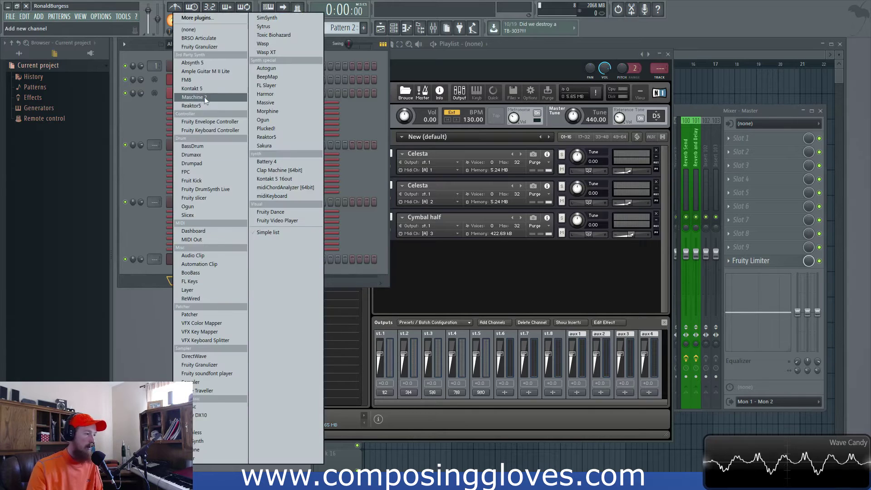
{"action": "left_click", "coordinate": [221, 38]}
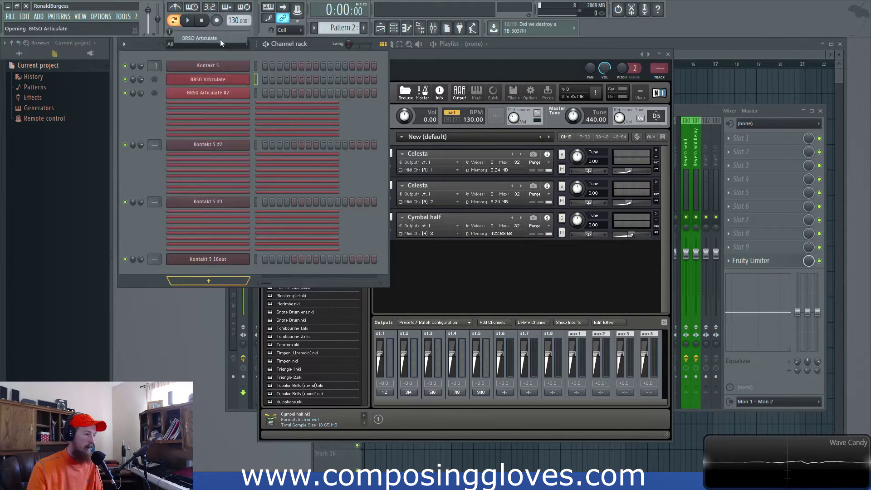
{"action": "left_click", "coordinate": [223, 260]}
{"action": "left_click", "coordinate": [276, 71]}
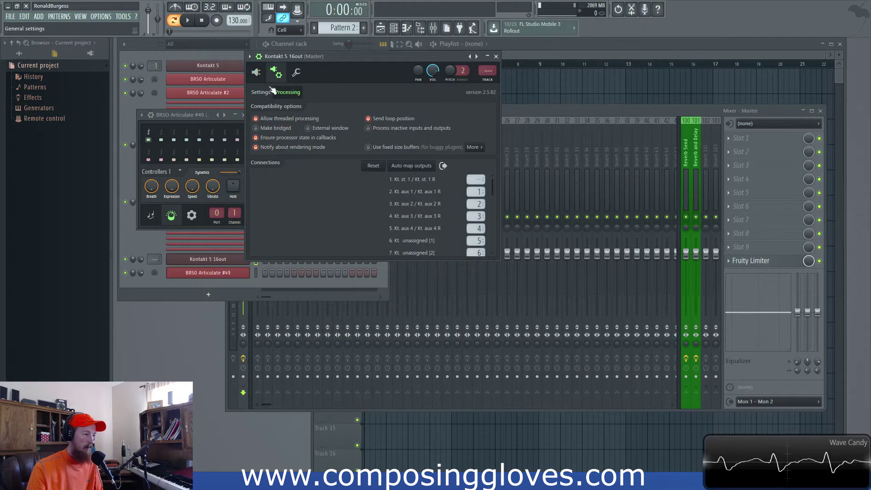
Step: Set BRSO Articulate #49's port to 7, matching Kontakt's MIDI input port
{"action": "left_click", "coordinate": [296, 72]}
{"action": "left_click", "coordinate": [276, 71]}
{"action": "left_click", "coordinate": [261, 92]}
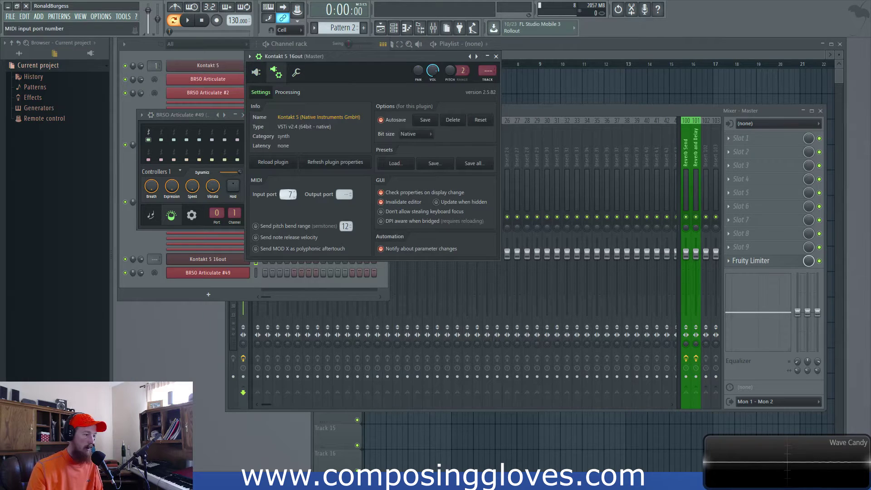
{"action": "left_click", "coordinate": [205, 160]}
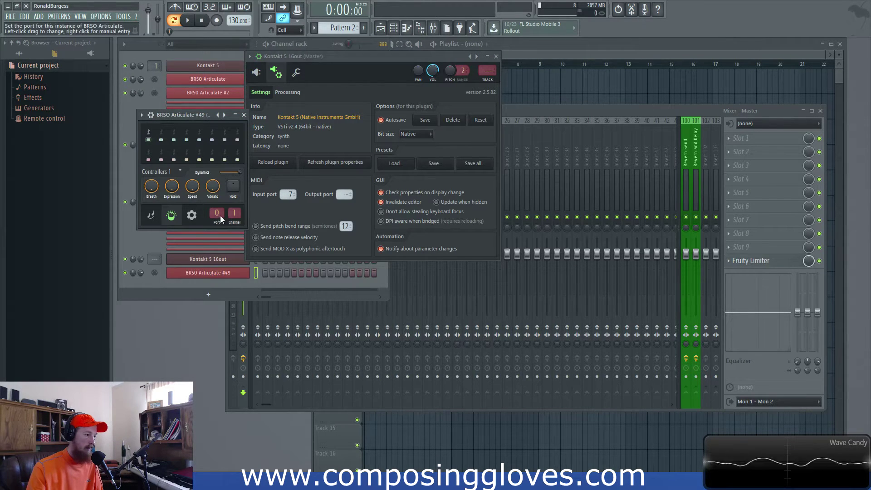
{"action": "left_click_drag", "start_coordinate": [220, 216], "coordinate": [220, 205]}
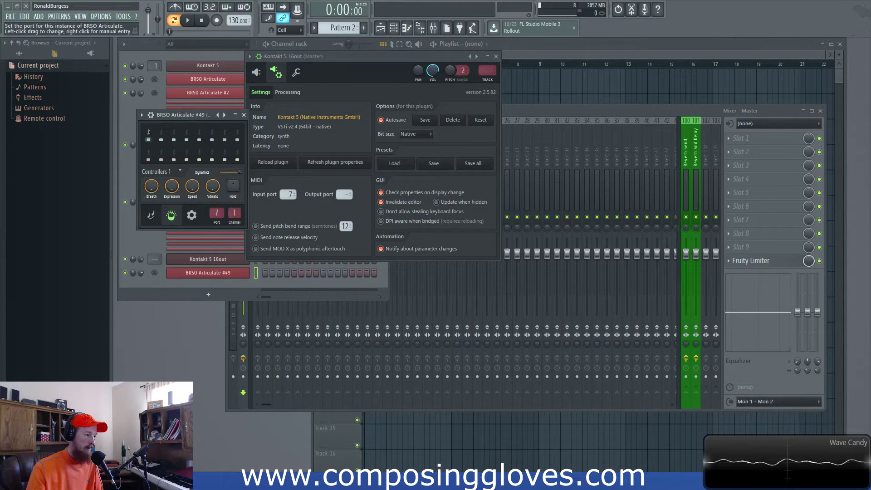
Step: Clone BRSO Articulate three times with Alt+C into #50–#52, setting #50 to channel 2
{"action": "left_click", "coordinate": [229, 279]}
{"action": "left_click", "coordinate": [236, 277]}
{"action": "key", "text": "alt+c"}
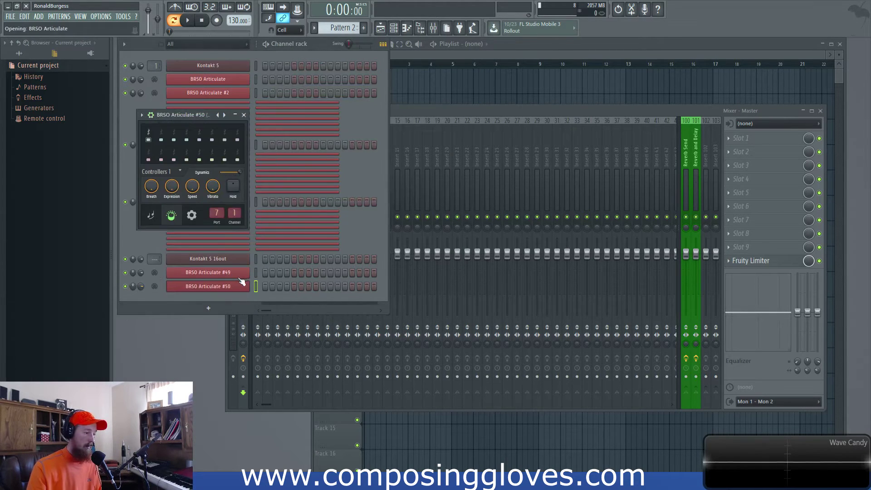
{"action": "left_click_drag", "start_coordinate": [234, 213], "coordinate": [234, 208]}
{"action": "left_click", "coordinate": [237, 285]}
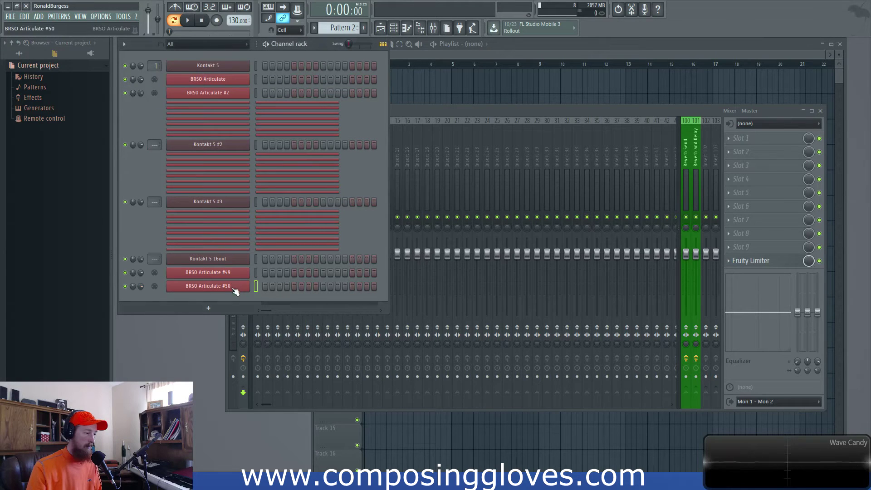
{"action": "key", "text": "alt+c"}
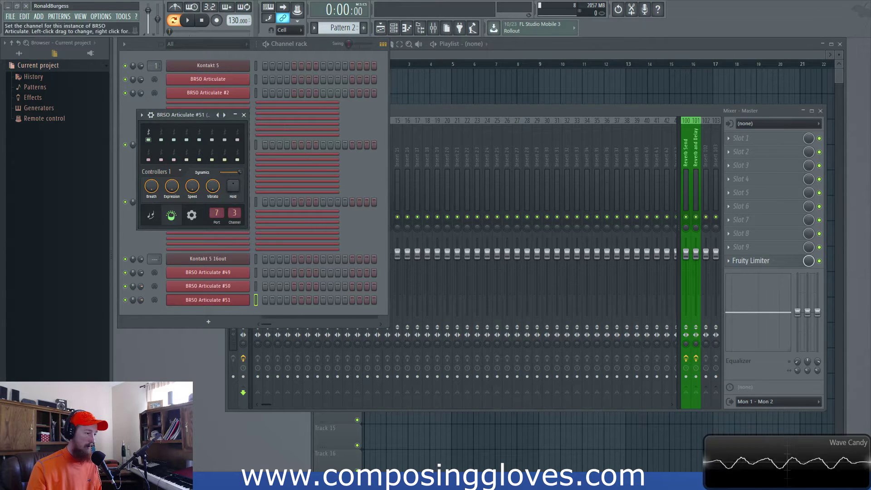
{"action": "left_click", "coordinate": [236, 301]}
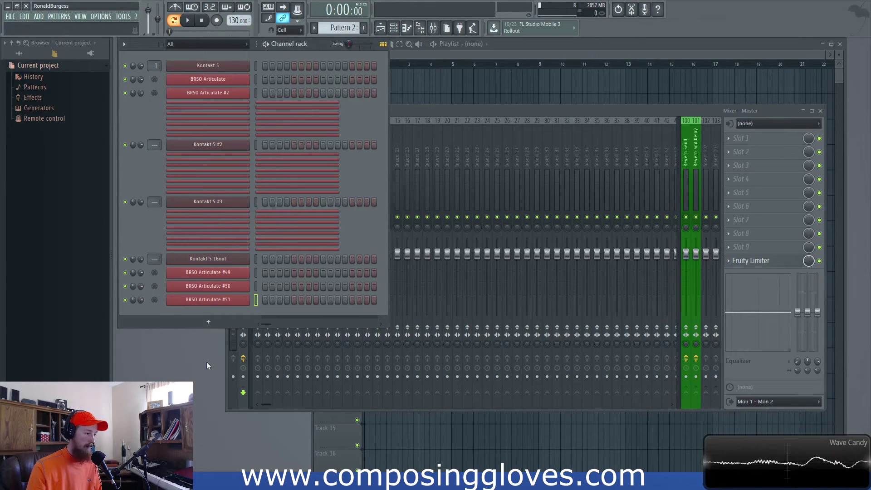
{"action": "key", "text": "alt+c"}
{"action": "scroll", "coordinate": [232, 222], "scroll_direction": "up", "scroll_amount": 1}
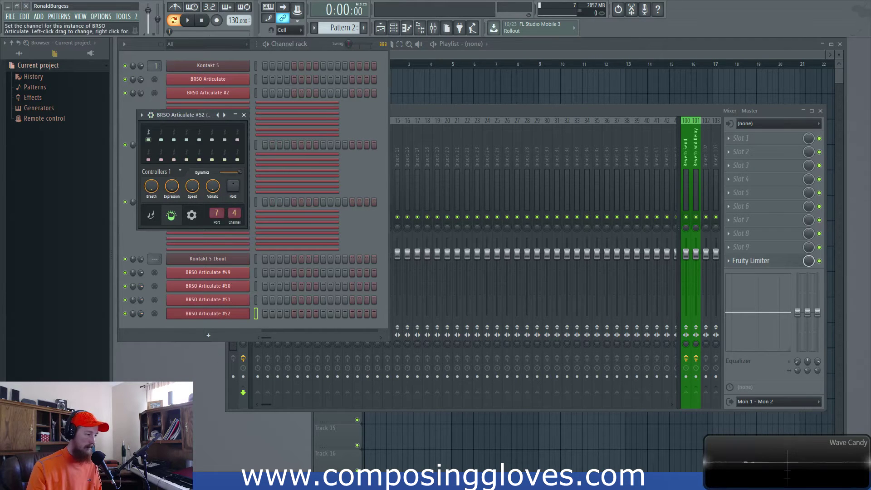
Step: Place Kontakt 5 16out beside the BRSO Articulate #49 and #50 controllers on channels 1 and 2
{"action": "left_click", "coordinate": [224, 261]}
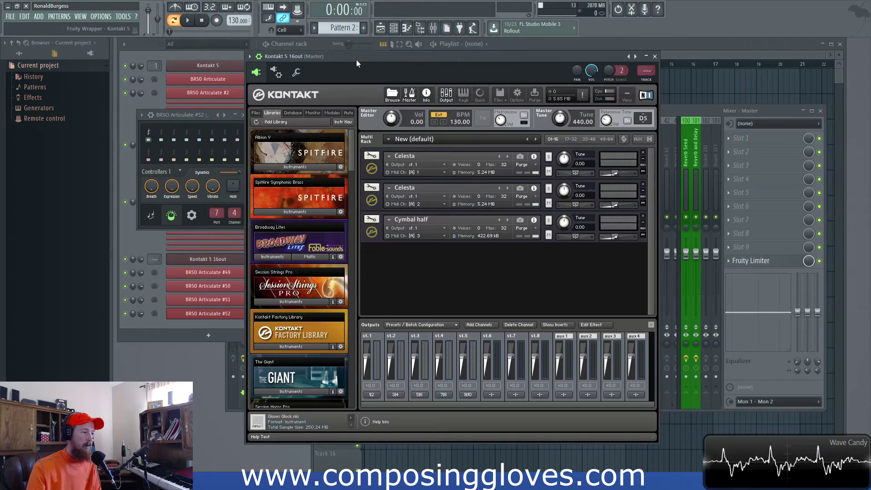
{"action": "left_click_drag", "start_coordinate": [355, 59], "coordinate": [442, 62]}
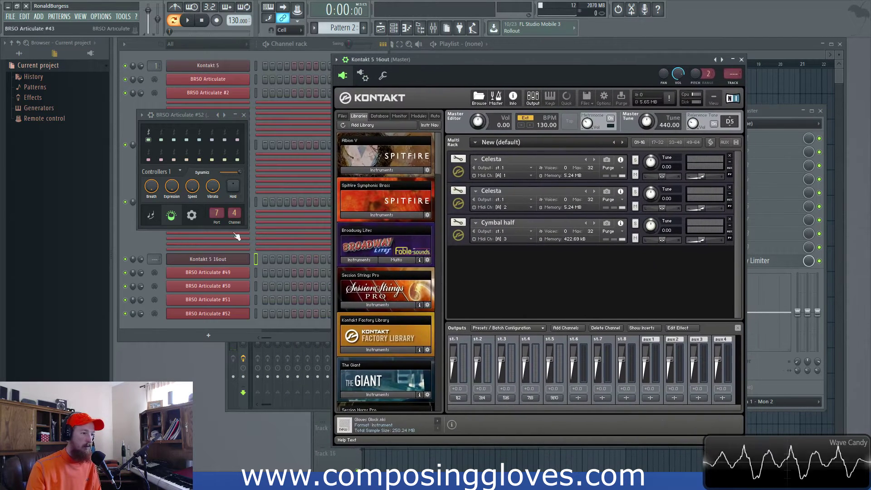
{"action": "left_click", "coordinate": [216, 276]}
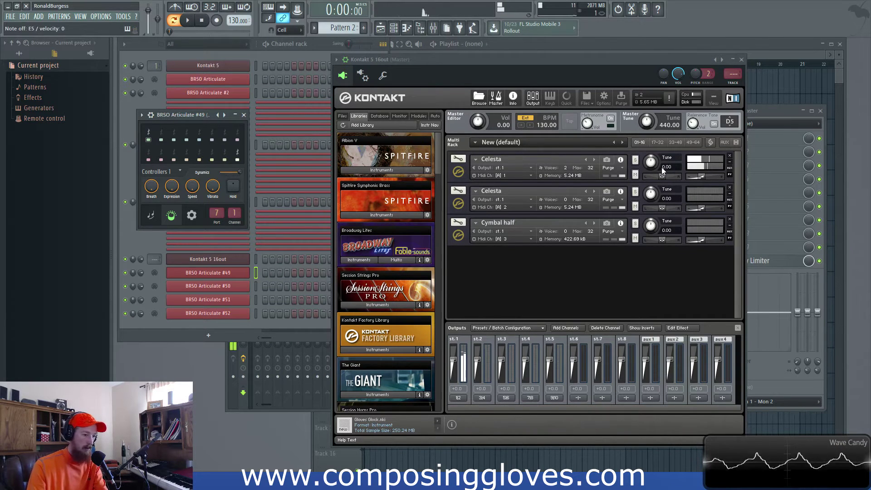
{"action": "left_click", "coordinate": [226, 290]}
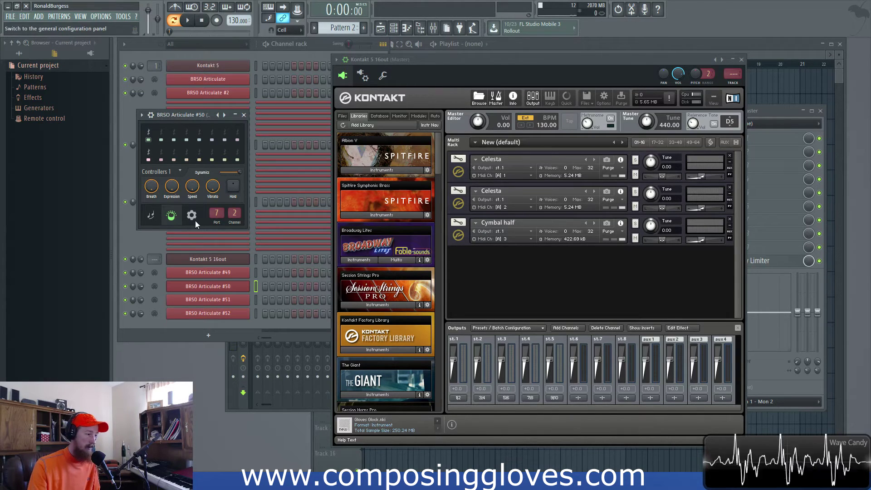
{"action": "left_click_drag", "start_coordinate": [188, 112], "coordinate": [214, 129]}
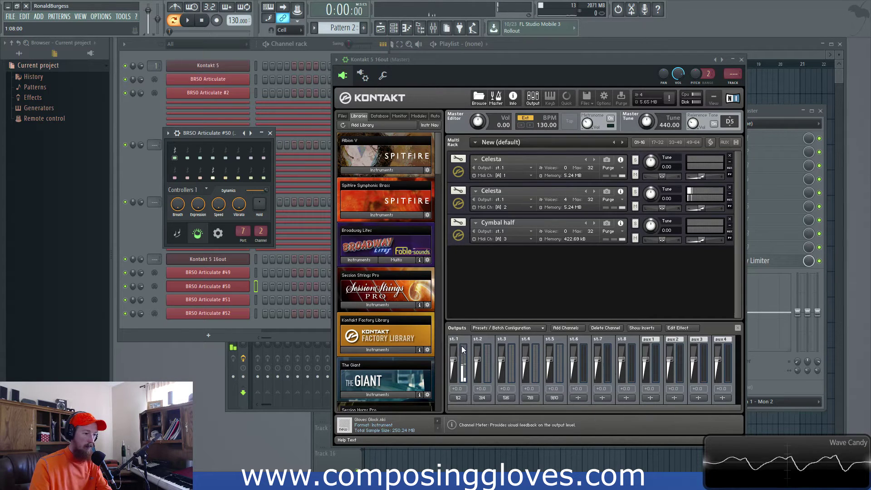
{"action": "left_click", "coordinate": [505, 200]}
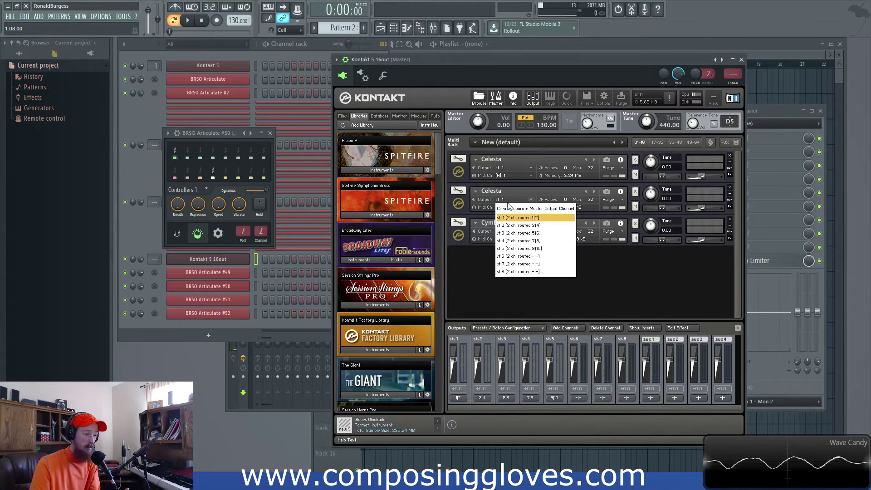
Step: Route the second Celesta to st.2, then select BRSO Articulate #51 and route Cymbal half to st.3
{"action": "left_click", "coordinate": [503, 226]}
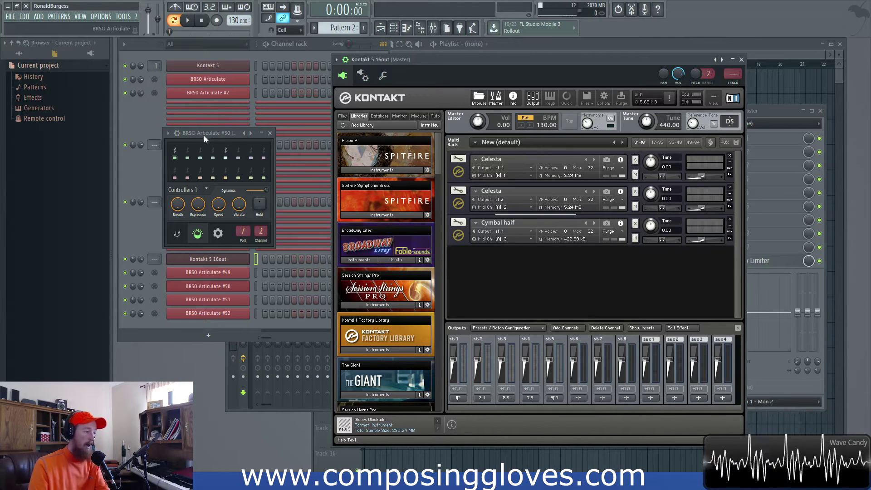
{"action": "left_click_drag", "start_coordinate": [206, 134], "coordinate": [209, 133]}
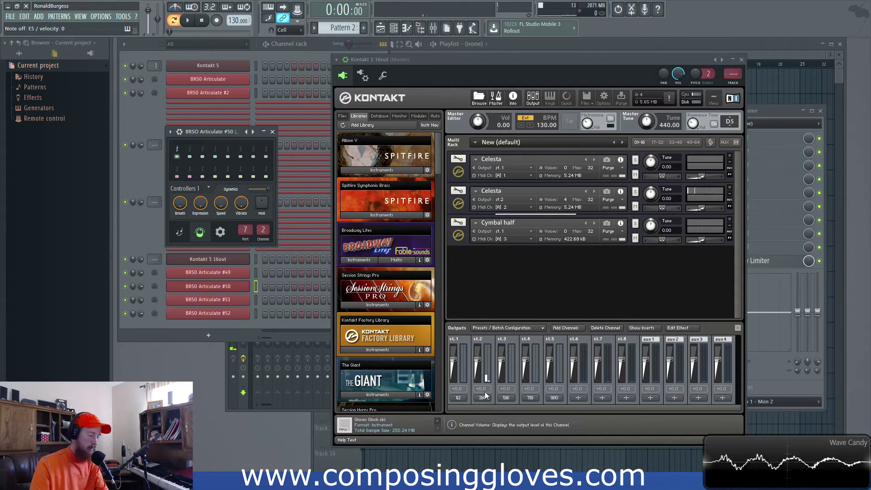
{"action": "left_click", "coordinate": [225, 300]}
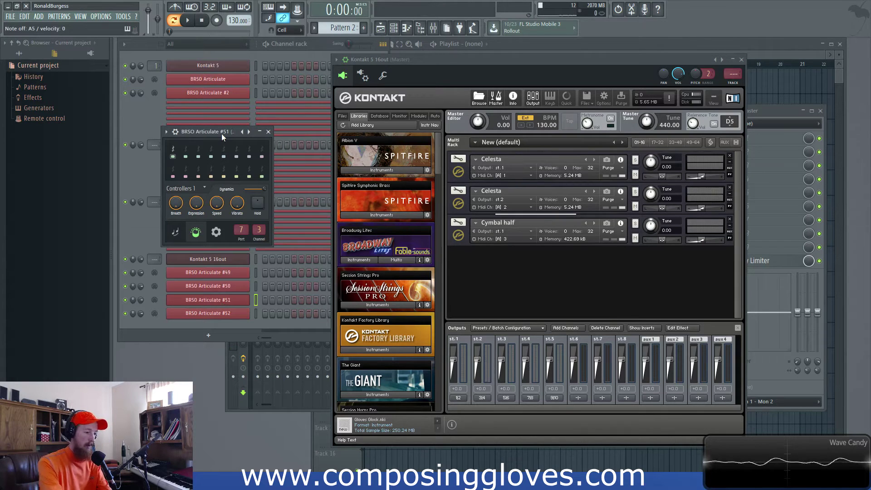
{"action": "left_click", "coordinate": [511, 232]}
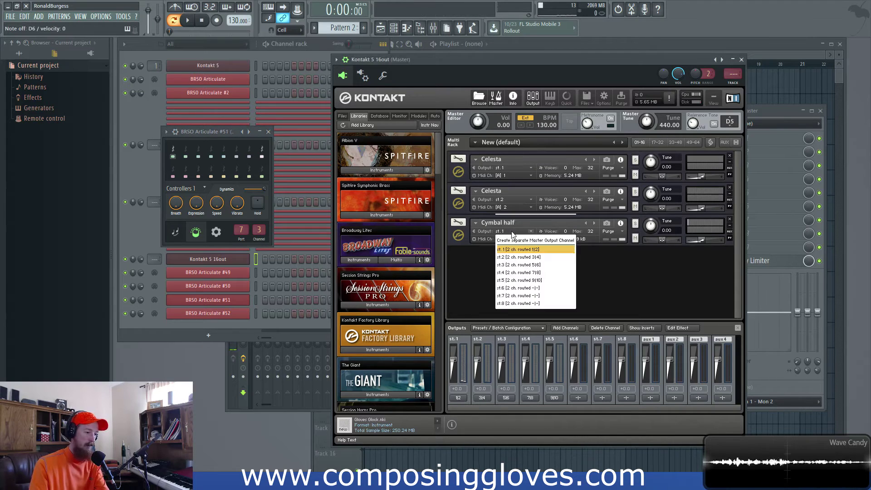
{"action": "left_click", "coordinate": [518, 265]}
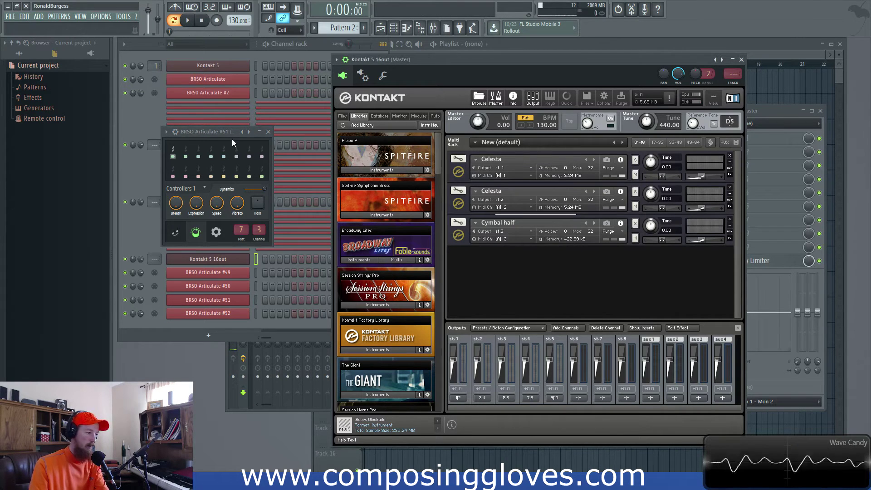
{"action": "left_click_drag", "start_coordinate": [232, 143], "coordinate": [226, 141]}
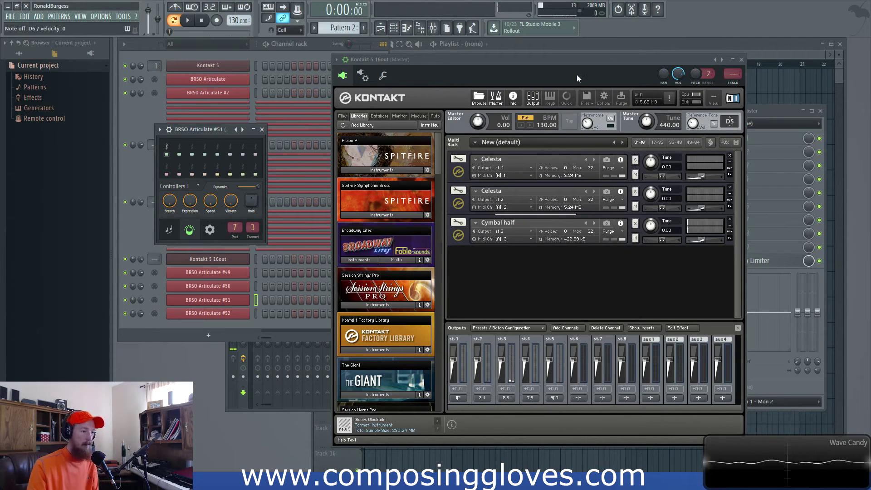
Step: Set Kontakt's TRACK box to 1 and bring the FL mixer into view
{"action": "scroll", "coordinate": [733, 74], "scroll_direction": "up", "scroll_amount": 1}
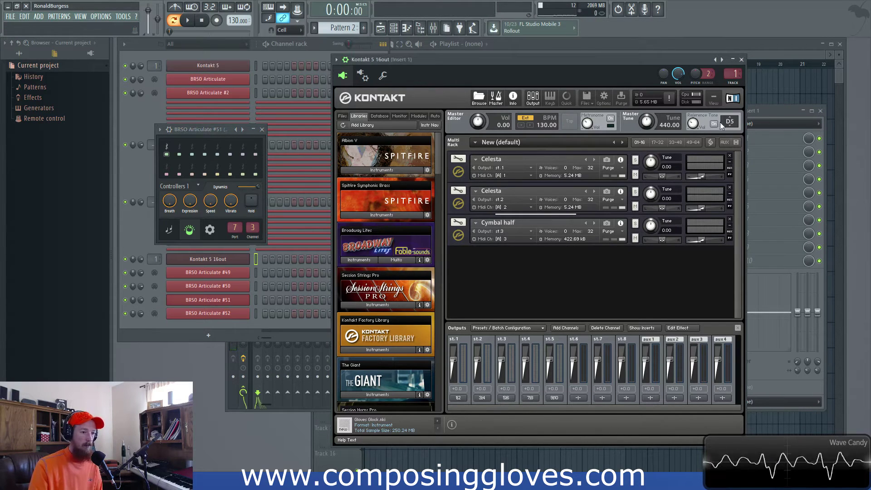
{"action": "left_click_drag", "start_coordinate": [575, 59], "coordinate": [540, 68]}
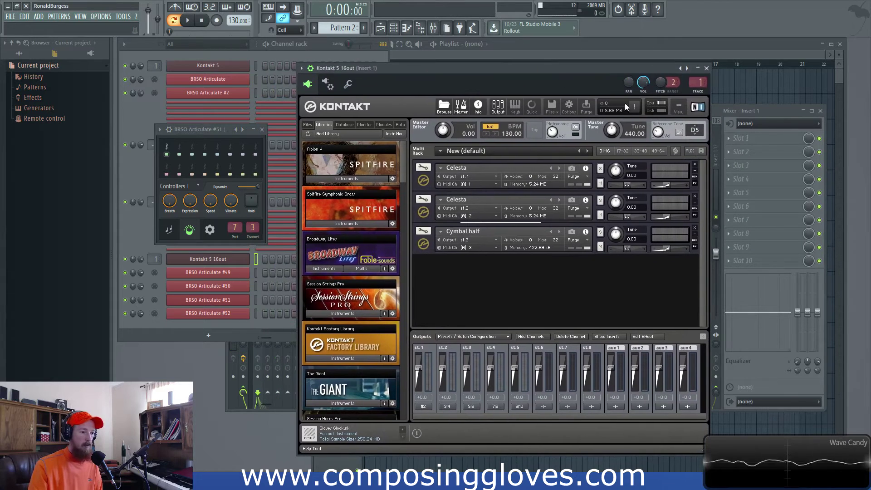
{"action": "left_click", "coordinate": [773, 110]}
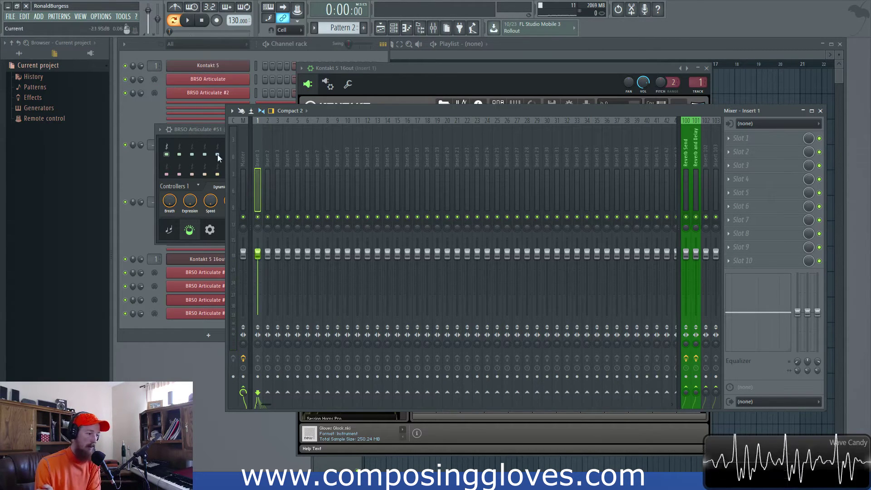
Step: Line up the BRSO Articulate #51, #50 and #49 windows over the mixer, returning Kontakt 5 16out to front
{"action": "left_click", "coordinate": [209, 132]}
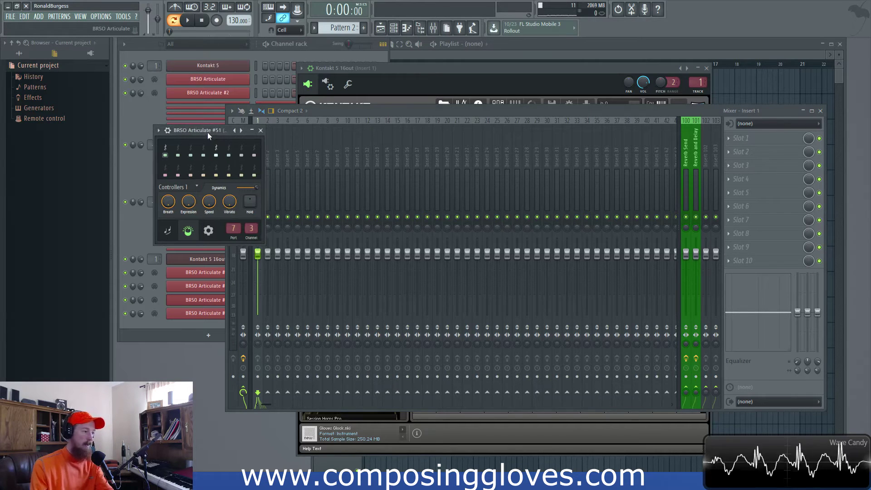
{"action": "left_click_drag", "start_coordinate": [203, 132], "coordinate": [464, 156]}
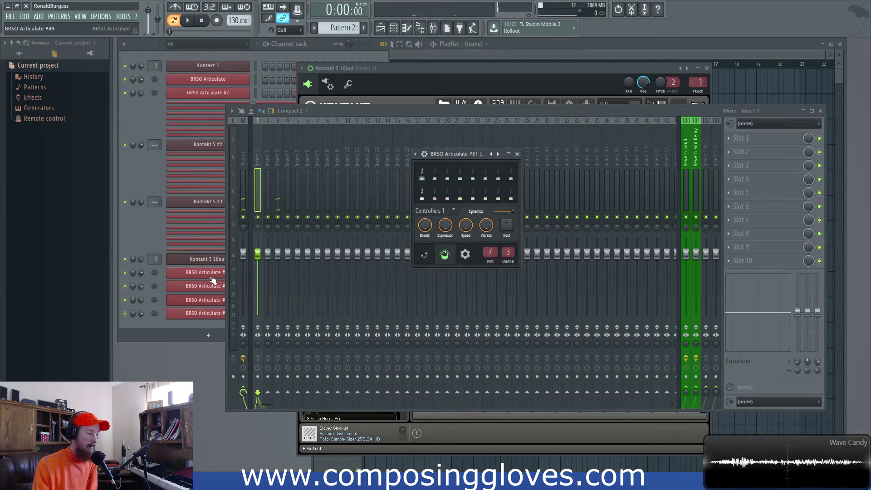
{"action": "left_click", "coordinate": [207, 288]}
{"action": "left_click_drag", "start_coordinate": [464, 154], "coordinate": [479, 151]}
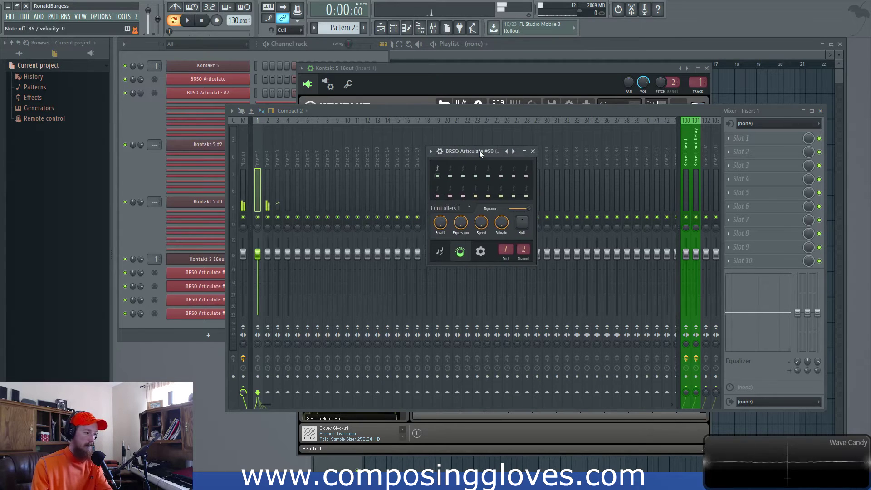
{"action": "left_click", "coordinate": [207, 272]}
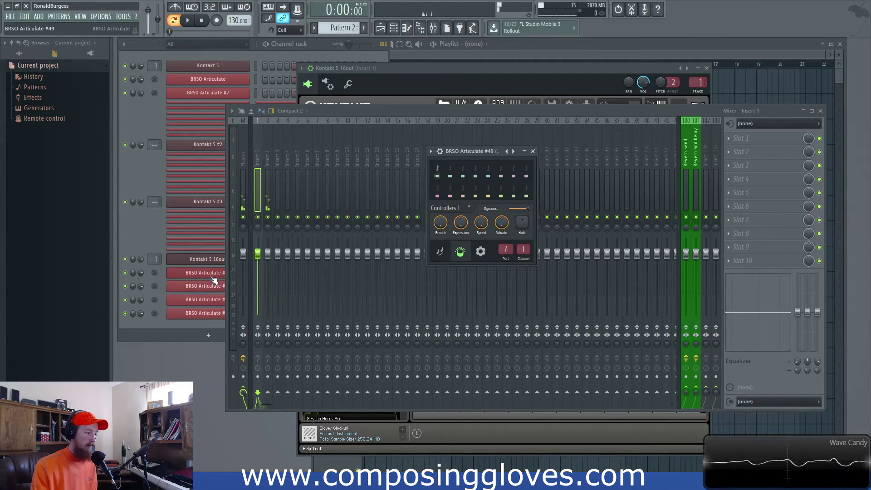
{"action": "left_click_drag", "start_coordinate": [469, 155], "coordinate": [489, 153]}
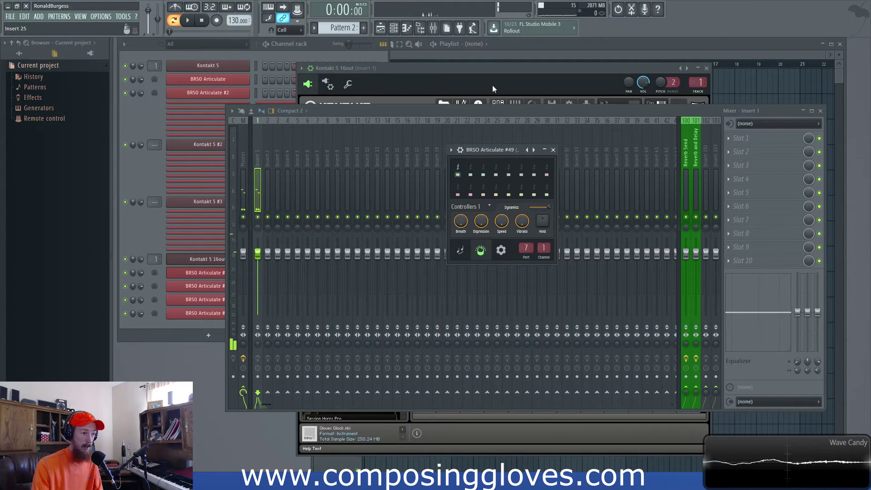
{"action": "left_click", "coordinate": [494, 69]}
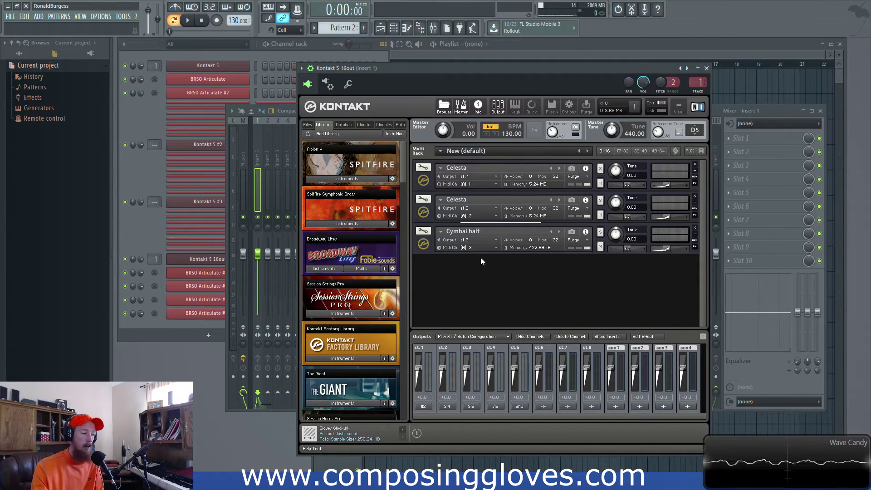
Step: Route both the second Celesta and Cymbal half back to output st.1
{"action": "left_click", "coordinate": [467, 239]}
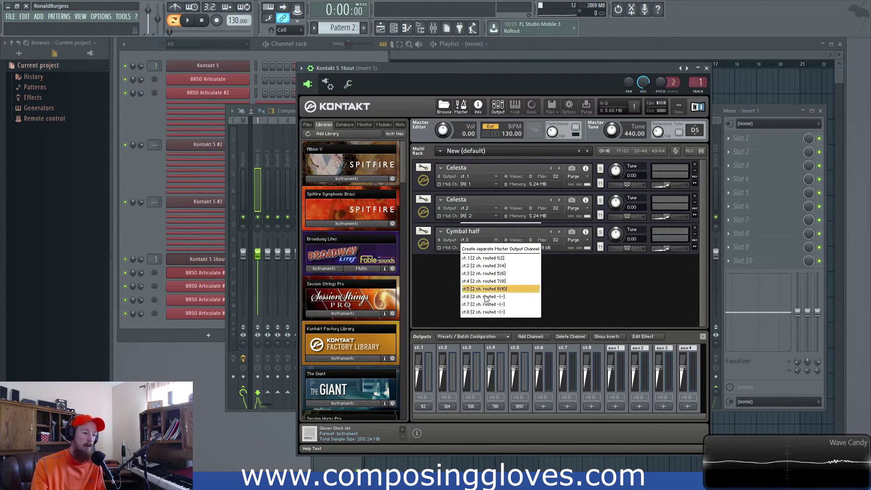
{"action": "left_click", "coordinate": [589, 280]}
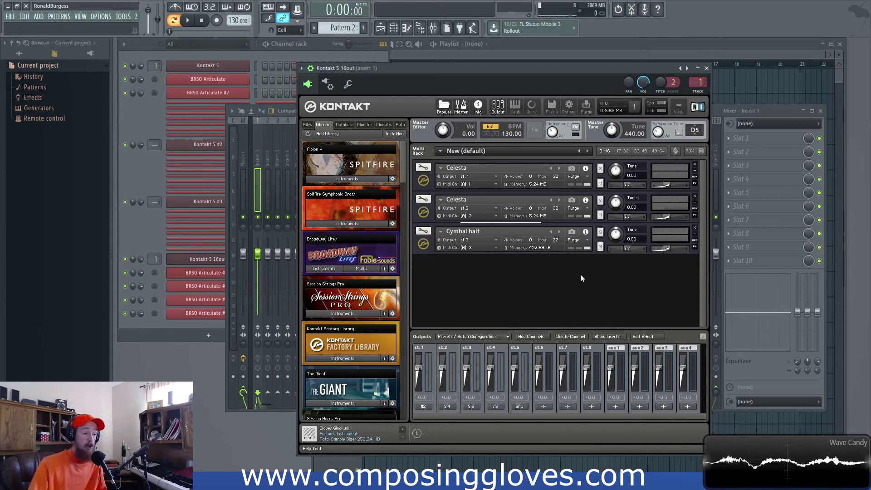
{"action": "left_click", "coordinate": [470, 208]}
{"action": "left_click", "coordinate": [477, 223]}
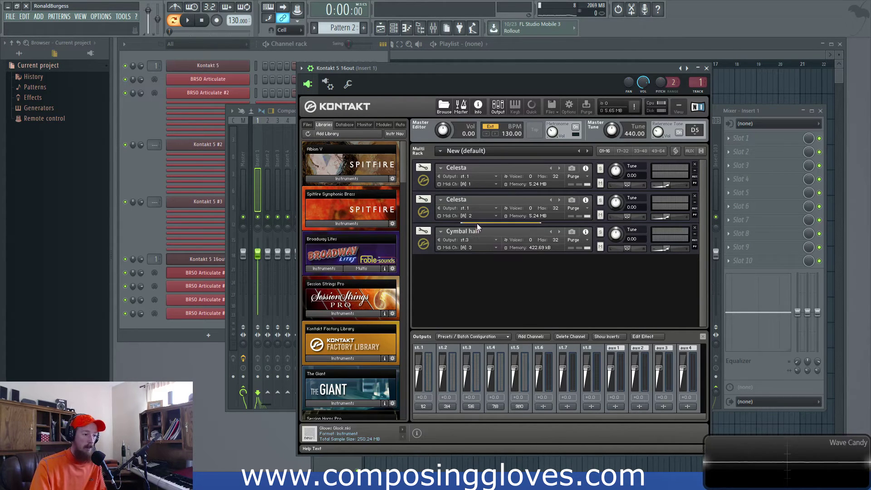
{"action": "left_click", "coordinate": [472, 240]}
{"action": "left_click", "coordinate": [481, 253]}
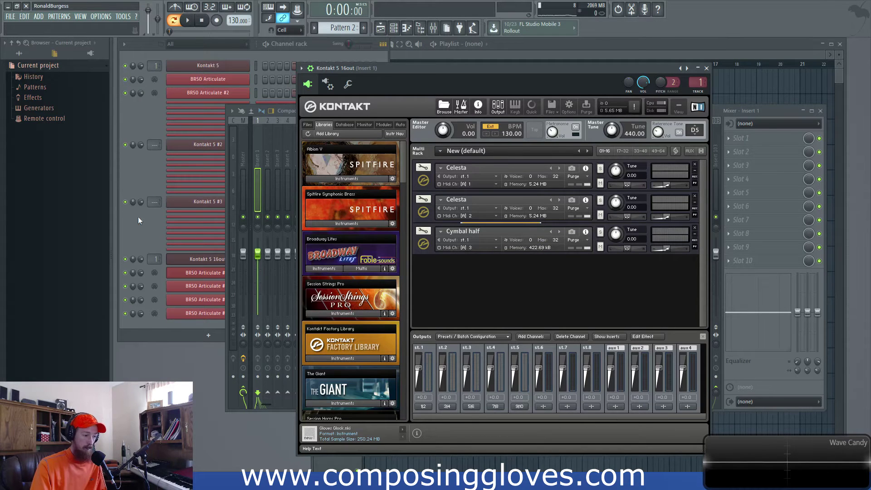
Step: Route Cymbal half to st.5 and open the plain Kontakt 5 instance
{"action": "left_click", "coordinate": [474, 241]}
{"action": "left_click", "coordinate": [495, 289]}
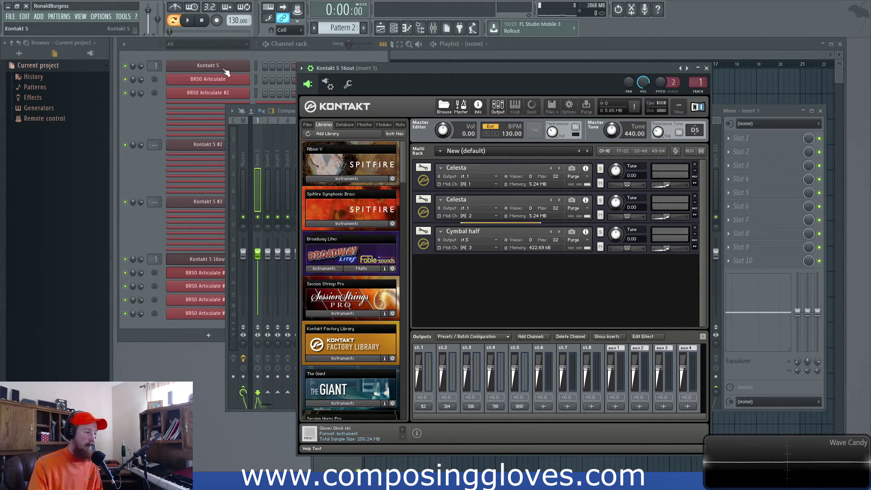
{"action": "left_click", "coordinate": [208, 65]}
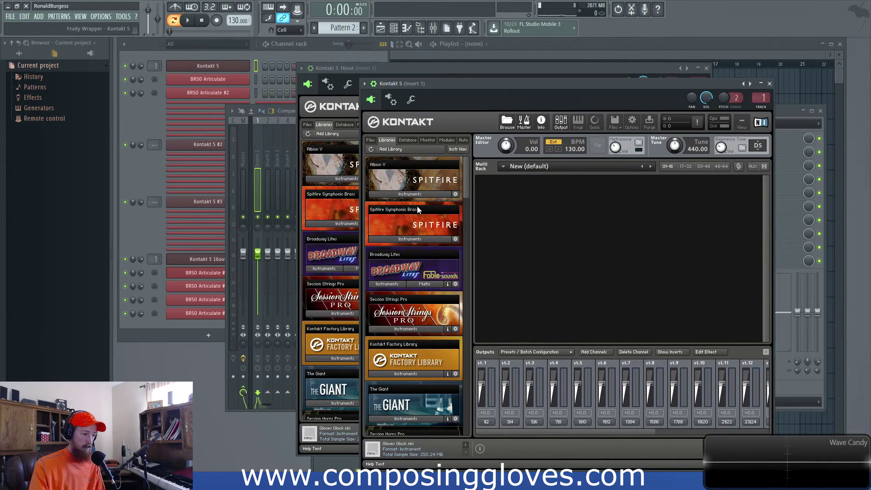
Step: Load two Celesta instruments from the Factory Library on MIDI channels 1 and 2
{"action": "left_click", "coordinate": [405, 373]}
{"action": "double_click", "coordinate": [382, 294]}
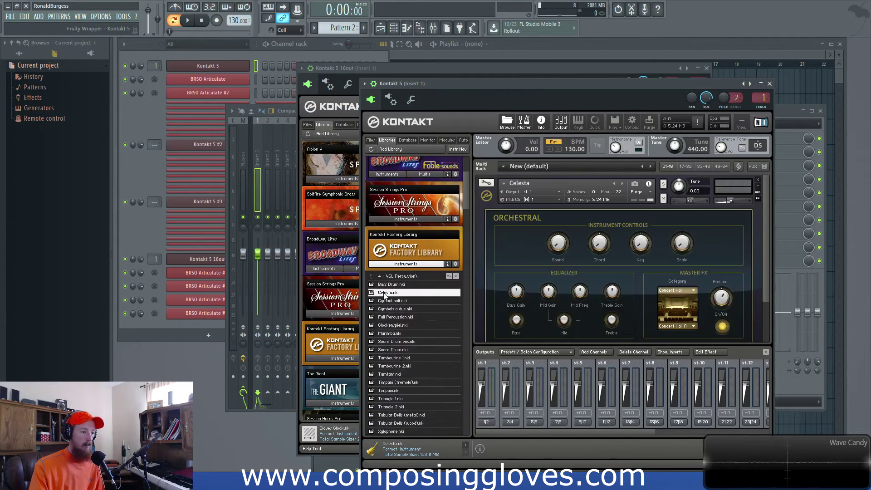
{"action": "double_click", "coordinate": [406, 294]}
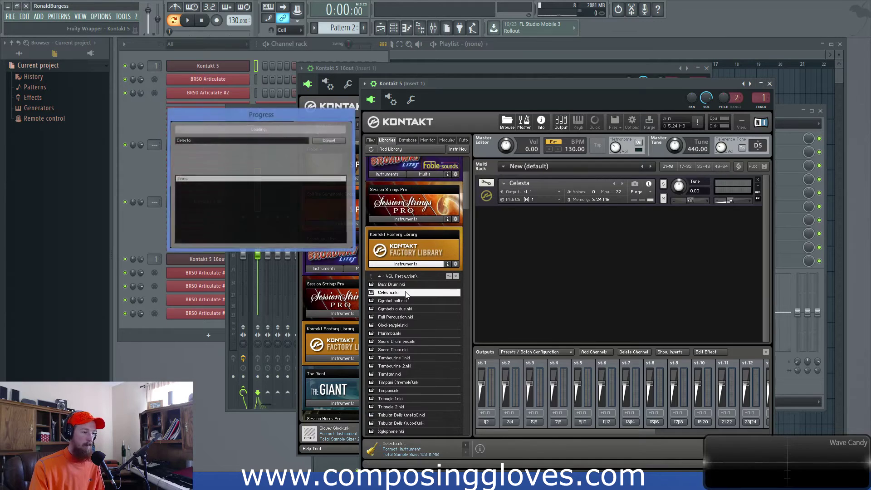
Step: Collapse the second Celesta's panel and route the first Celesta to output st.15
{"action": "left_click", "coordinate": [483, 229]}
{"action": "left_click", "coordinate": [528, 191]}
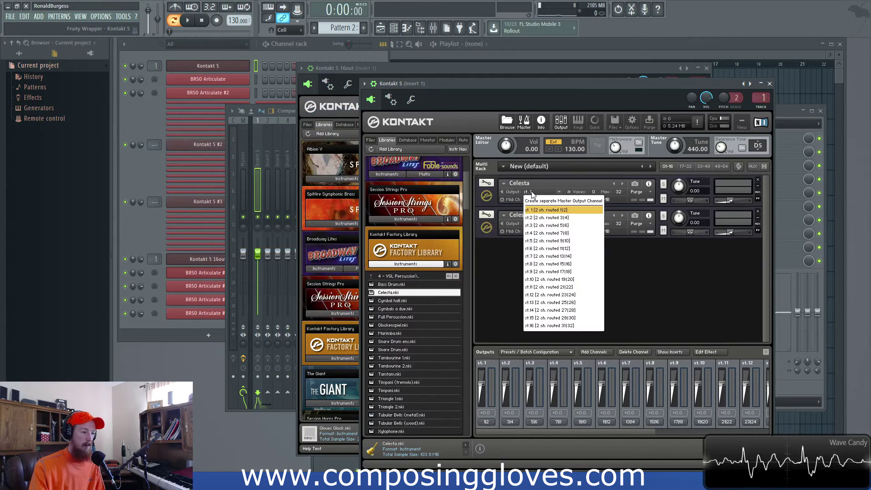
{"action": "left_click", "coordinate": [569, 318]}
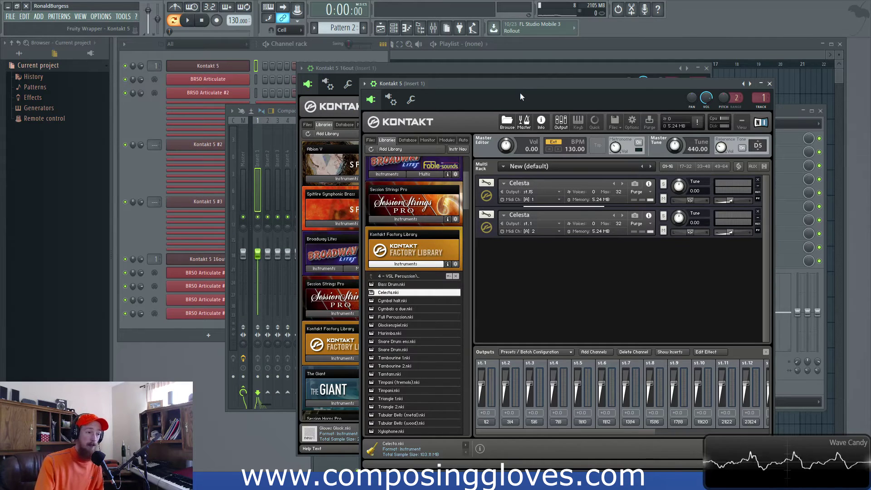
Step: Open the BRSO Articulate controller window and place it left of the Kontakt window
{"action": "left_click_drag", "start_coordinate": [555, 81], "coordinate": [522, 59]}
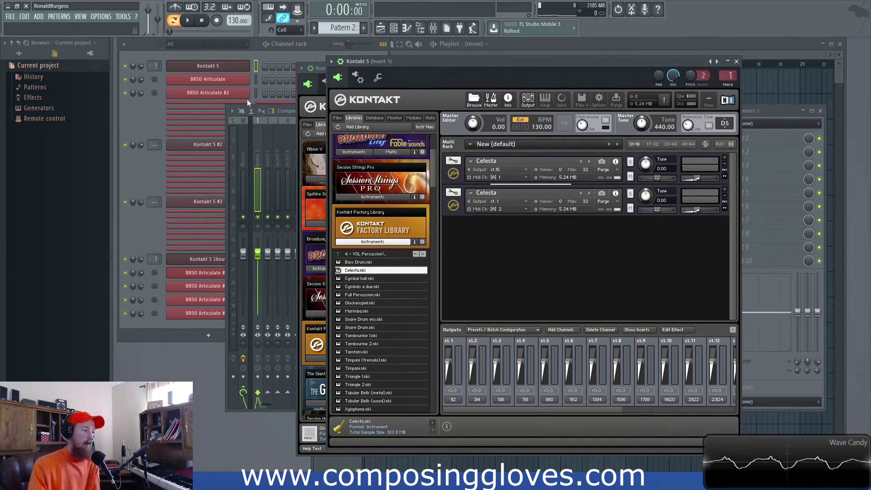
{"action": "left_click", "coordinate": [212, 83]}
{"action": "left_click_drag", "start_coordinate": [497, 146], "coordinate": [208, 96]}
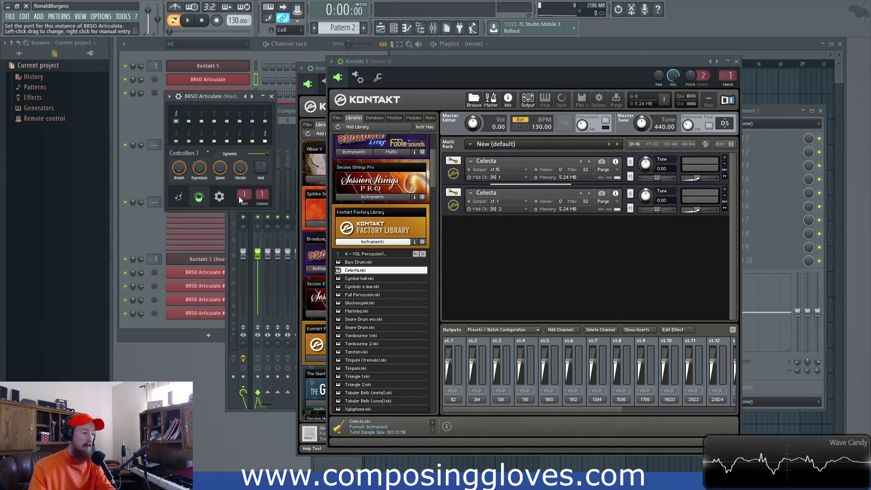
{"action": "left_click_drag", "start_coordinate": [225, 105], "coordinate": [199, 108]}
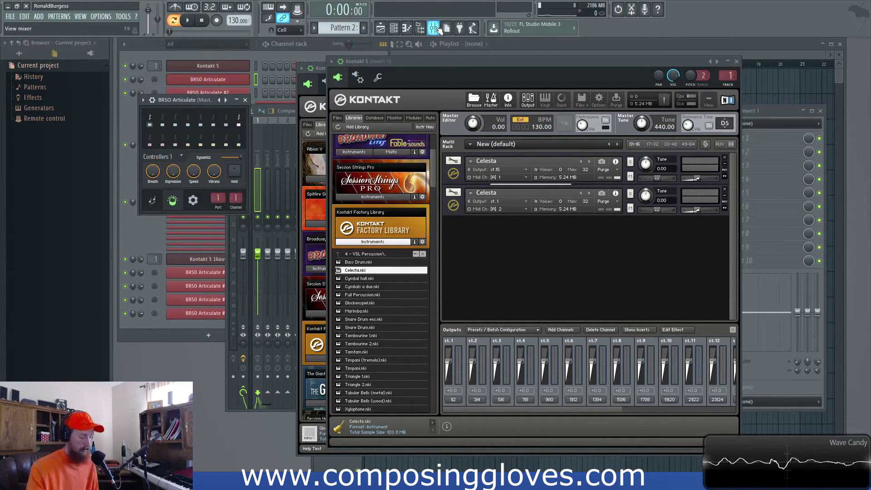
{"action": "left_click", "coordinate": [434, 29]}
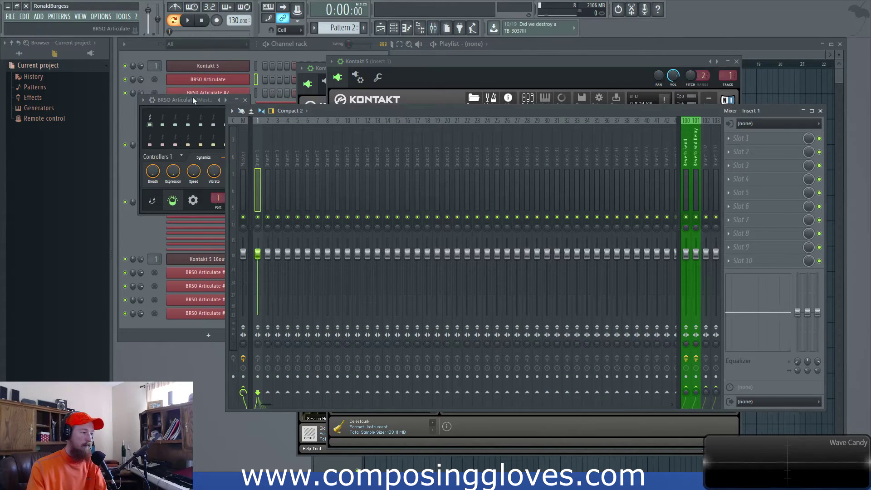
{"action": "left_click_drag", "start_coordinate": [192, 96], "coordinate": [179, 97]}
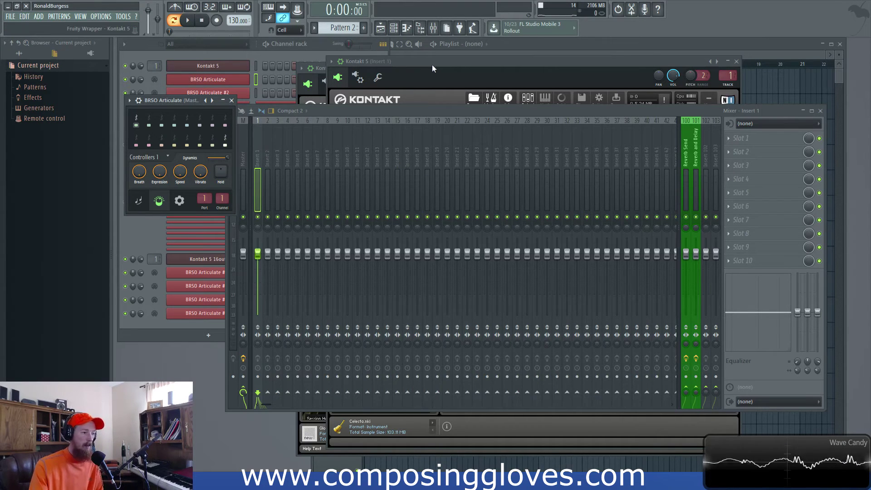
{"action": "left_click_drag", "start_coordinate": [432, 64], "coordinate": [395, 51]}
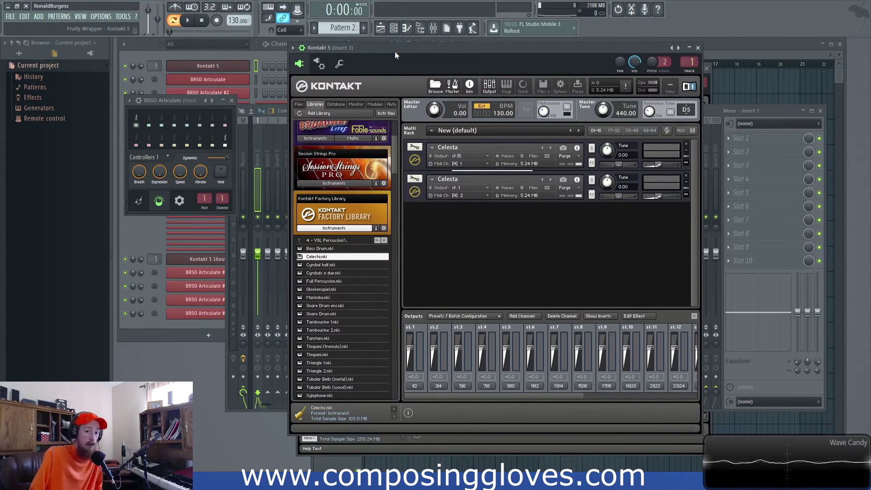
Step: Collapse the Factory Library's instrument file list in the library browser
{"action": "left_click", "coordinate": [484, 316]}
{"action": "key", "text": "Escape"}
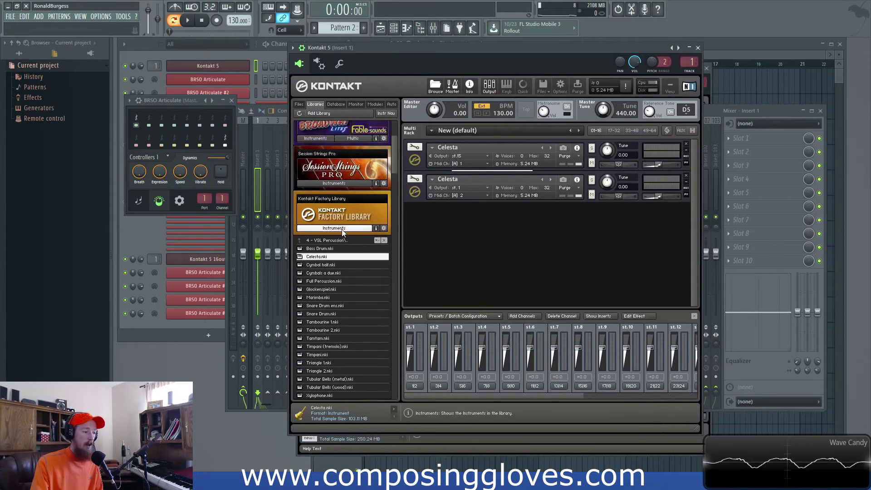
{"action": "left_click", "coordinate": [334, 228]}
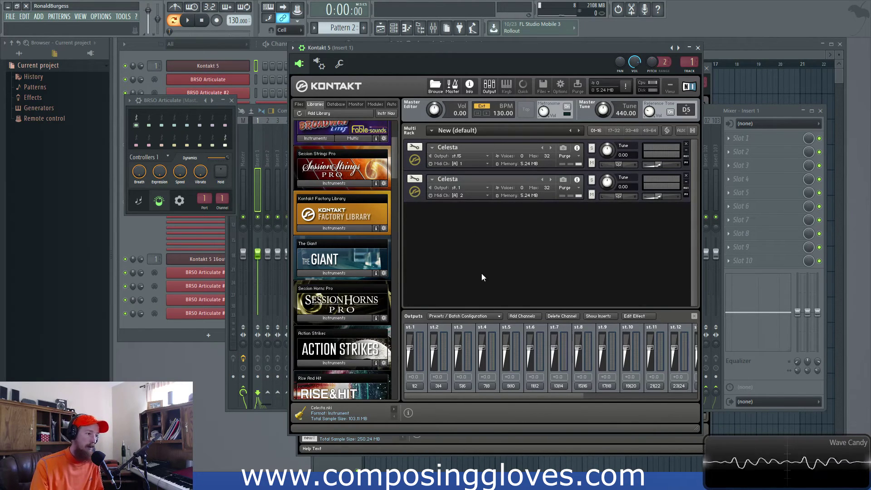
{"action": "left_click_drag", "start_coordinate": [200, 100], "coordinate": [221, 99]}
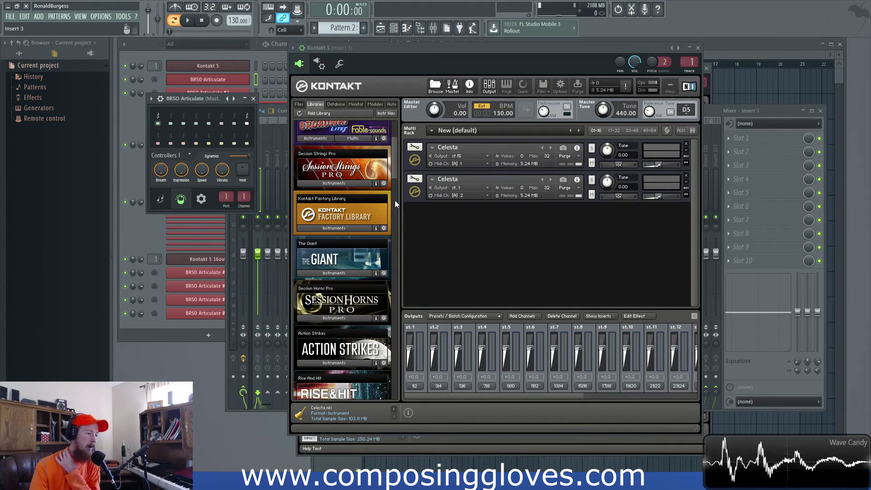
Step: Look through the output Presets/Batch Configuration menu without choosing anything
{"action": "left_click", "coordinate": [498, 316]}
{"action": "mouse_move", "coordinate": [499, 341]}
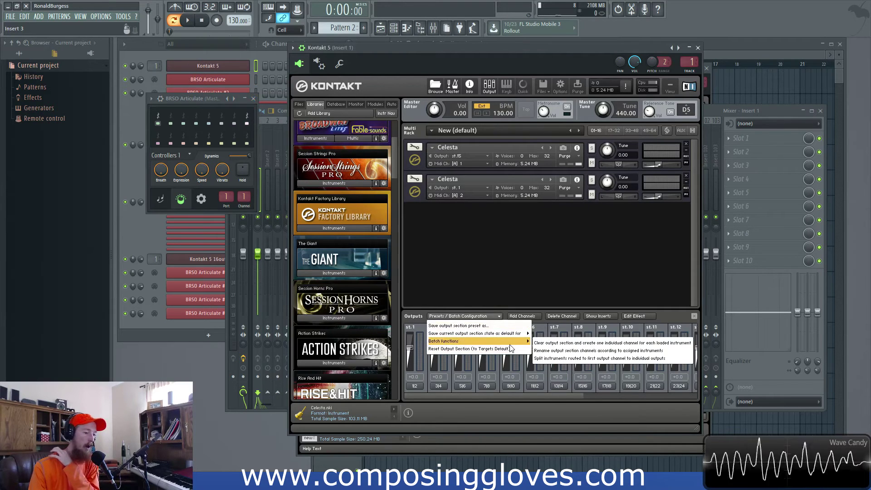
{"action": "mouse_move", "coordinate": [524, 333]}
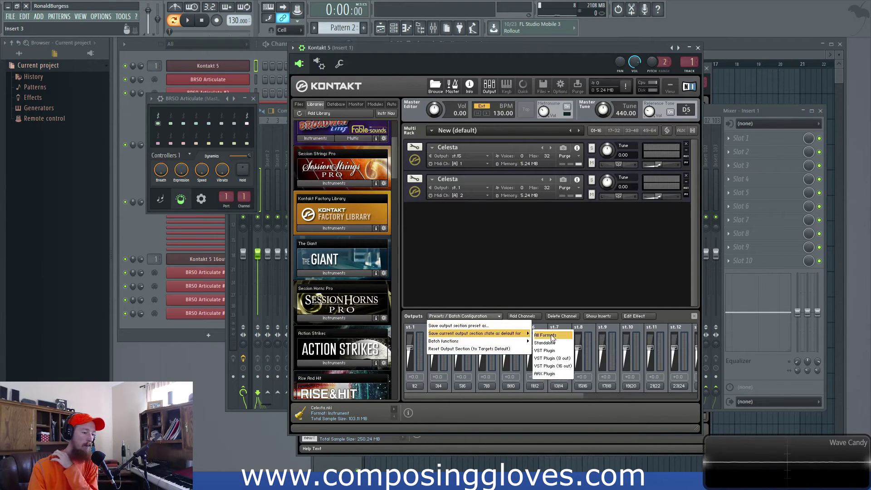
{"action": "left_click", "coordinate": [554, 268]}
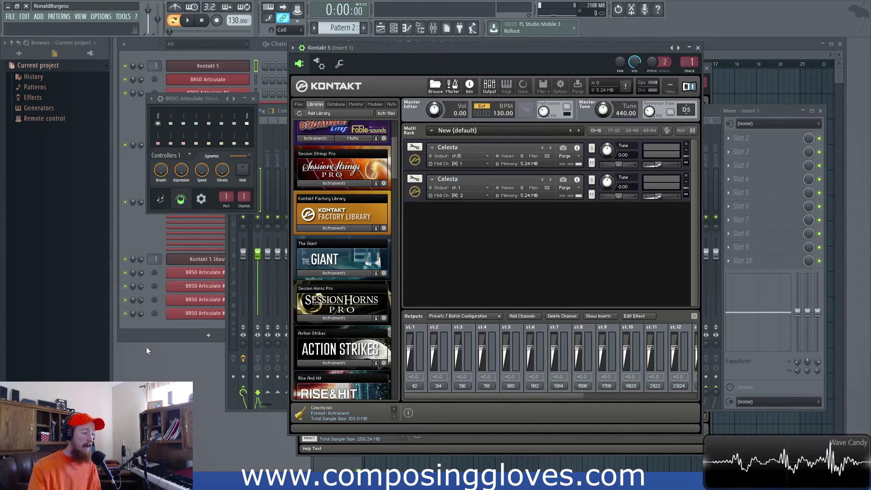
Step: Open and reposition the Kontakt 5 16out window, check the add-channel plugin list, then close the window
{"action": "left_click", "coordinate": [153, 338]}
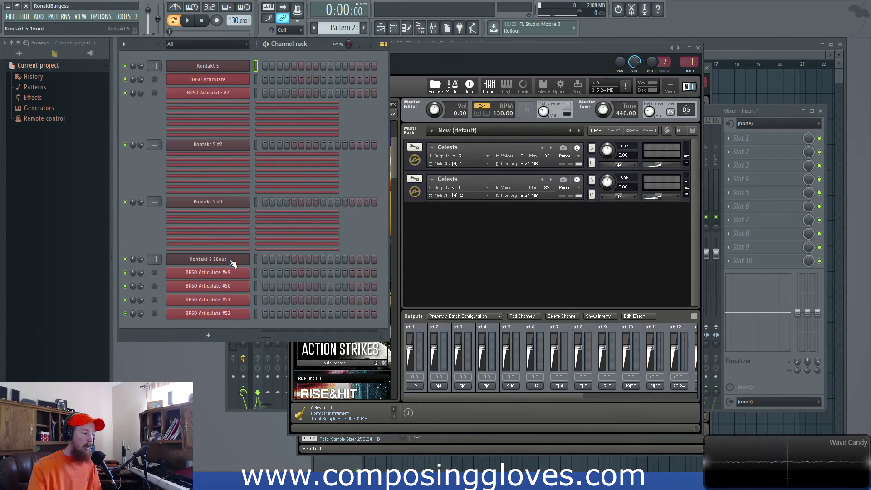
{"action": "left_click", "coordinate": [208, 260]}
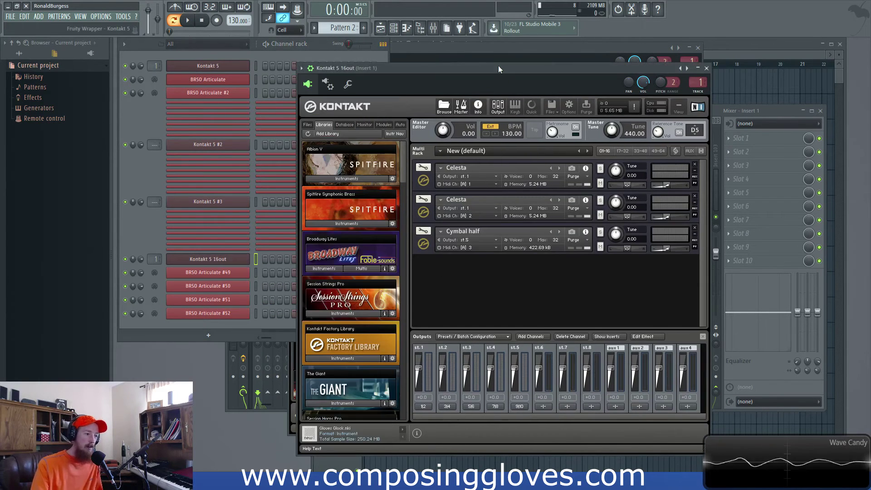
{"action": "left_click_drag", "start_coordinate": [493, 68], "coordinate": [506, 51]}
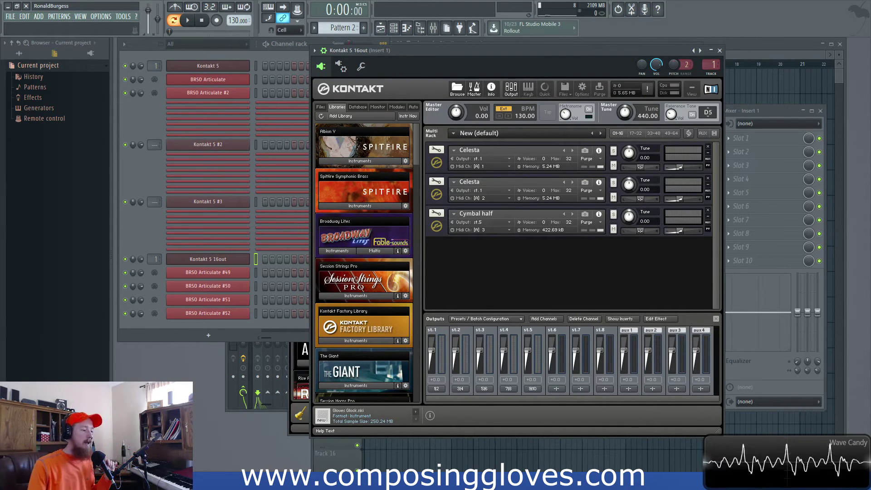
{"action": "left_click", "coordinate": [214, 337]}
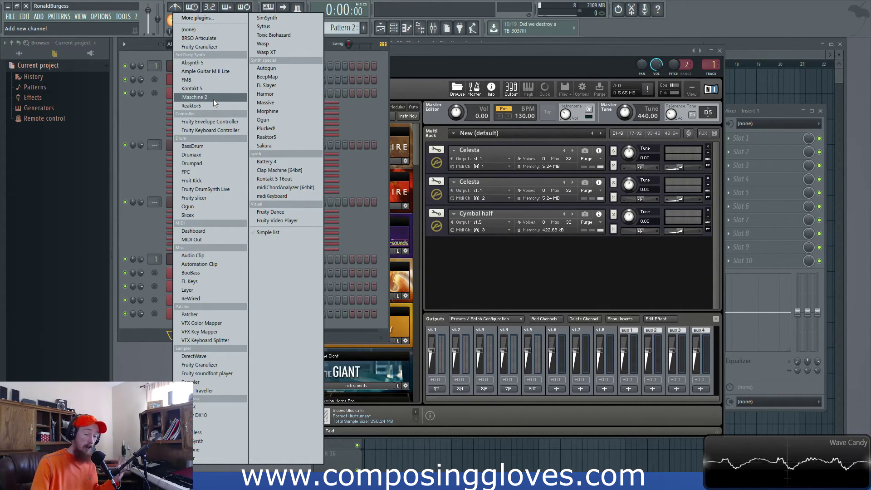
{"action": "left_click", "coordinate": [366, 116]}
{"action": "left_click_drag", "start_coordinate": [581, 47], "coordinate": [522, 59]}
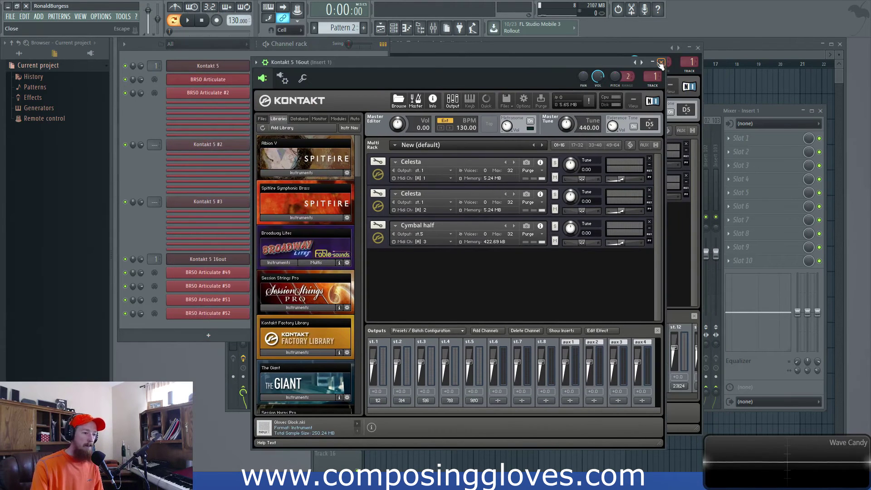
{"action": "left_click", "coordinate": [661, 62]}
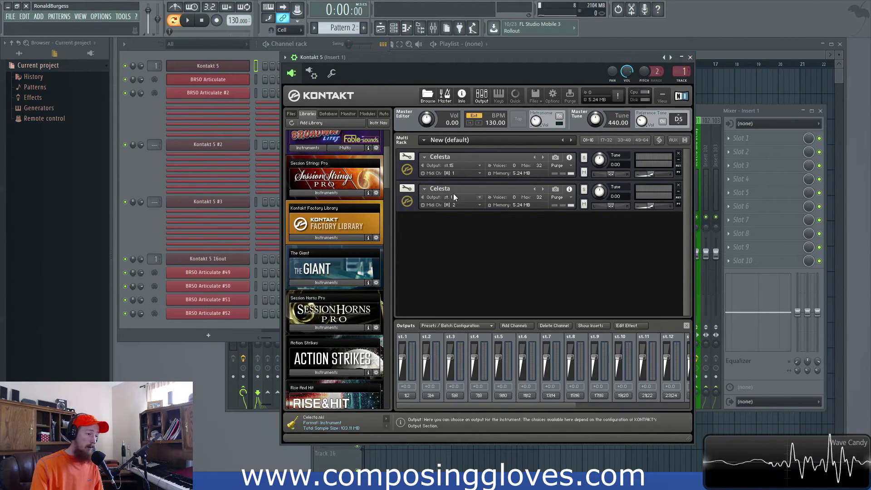
Step: Open the BRSO Articulate controller windows, move one right over the rack, and show the add-channel plugin list
{"action": "left_click", "coordinate": [222, 80]}
{"action": "left_click", "coordinate": [198, 96]}
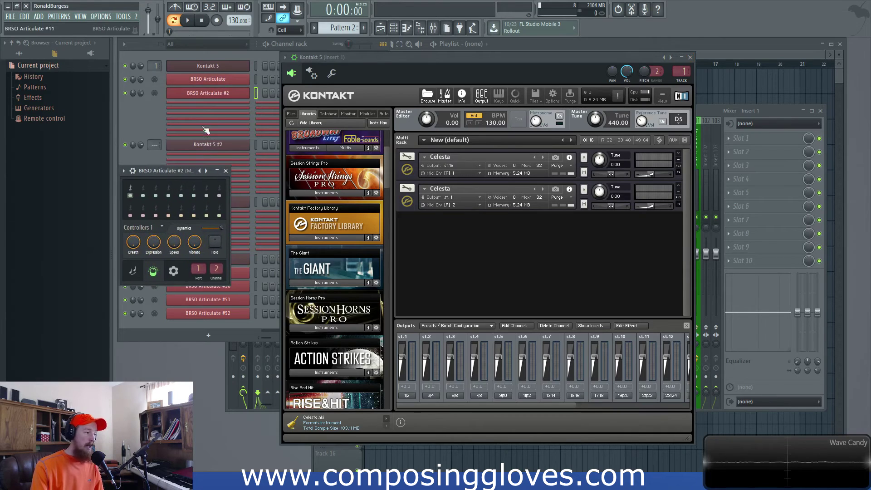
{"action": "left_click", "coordinate": [208, 336]}
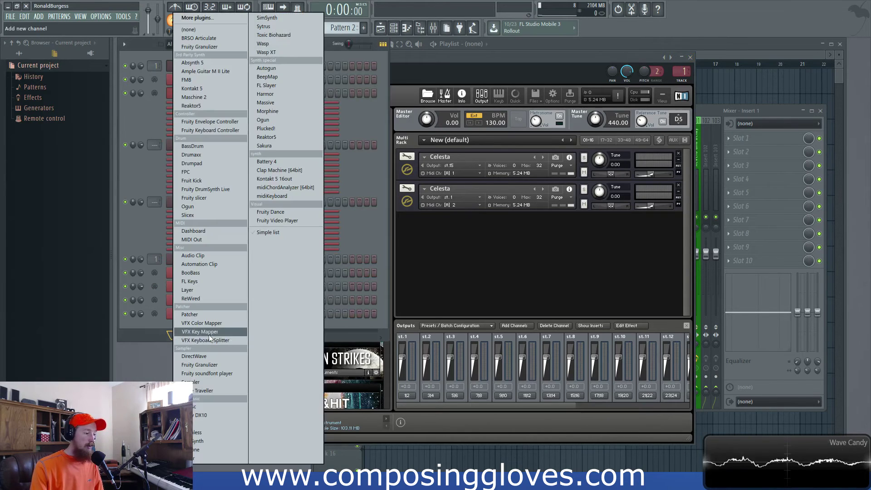
{"action": "left_click", "coordinate": [138, 225]}
{"action": "left_click", "coordinate": [224, 80]}
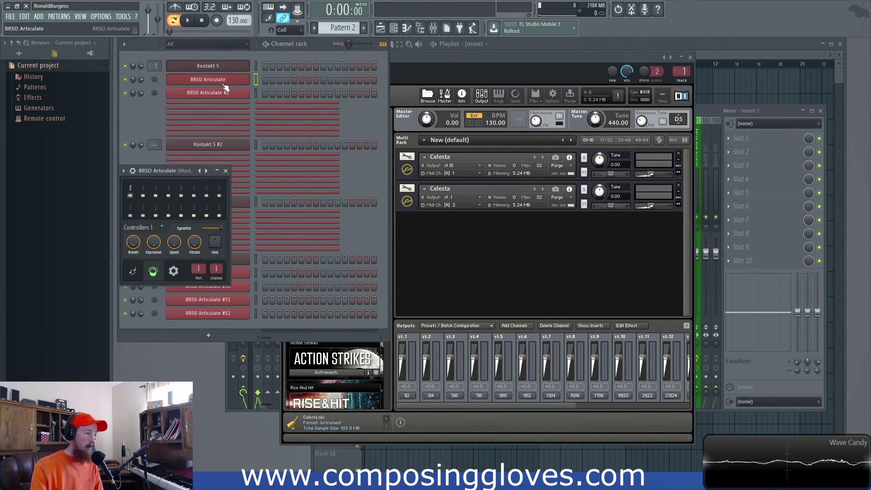
{"action": "left_click_drag", "start_coordinate": [178, 172], "coordinate": [257, 148]}
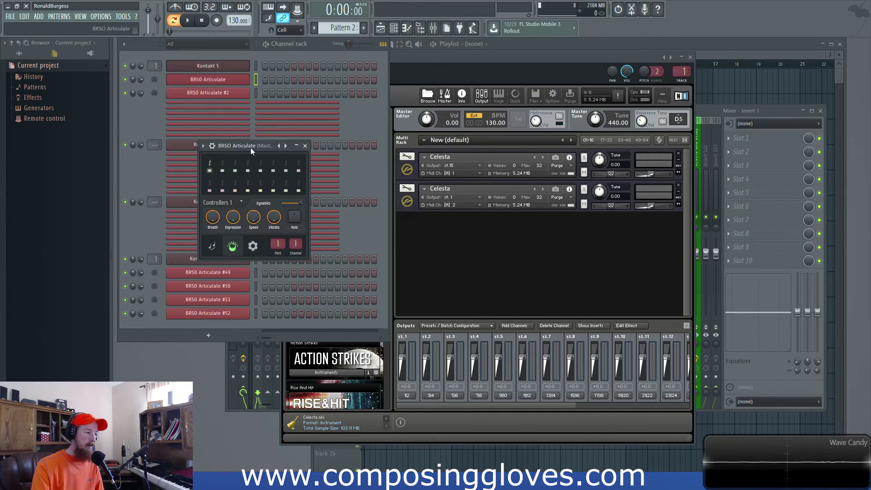
{"action": "left_click_drag", "start_coordinate": [250, 148], "coordinate": [295, 141]}
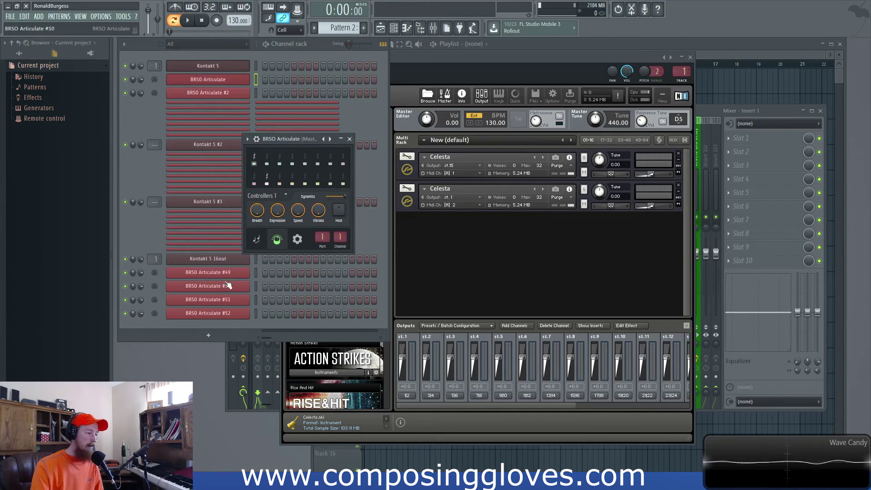
{"action": "left_click", "coordinate": [209, 337]}
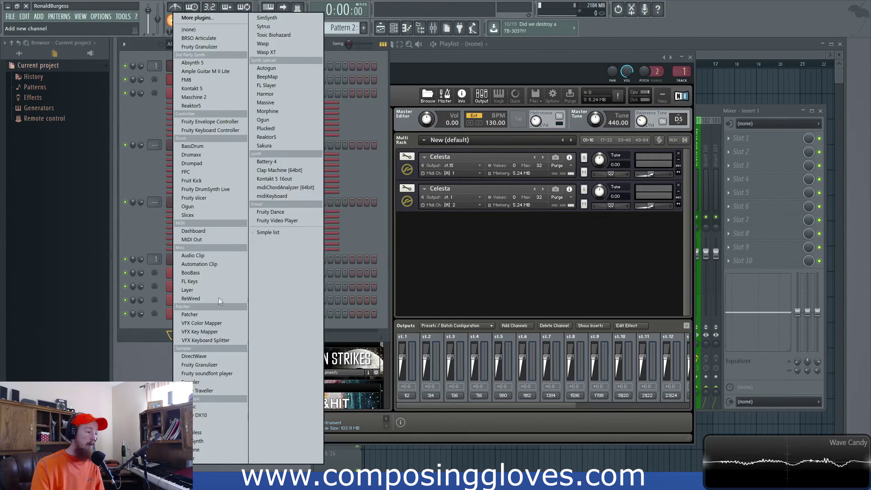
{"action": "left_click", "coordinate": [206, 240]}
{"action": "left_click_drag", "start_coordinate": [267, 146], "coordinate": [223, 141]}
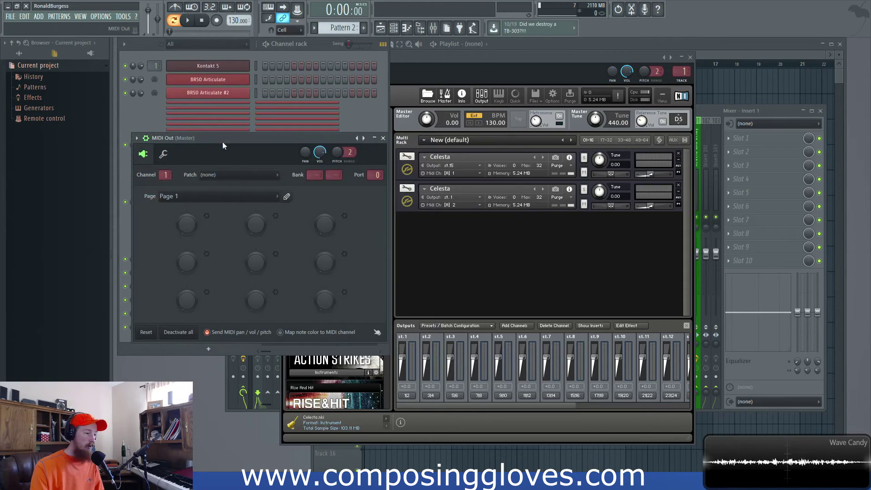
{"action": "left_click", "coordinate": [486, 63]}
{"action": "left_click", "coordinate": [311, 72]}
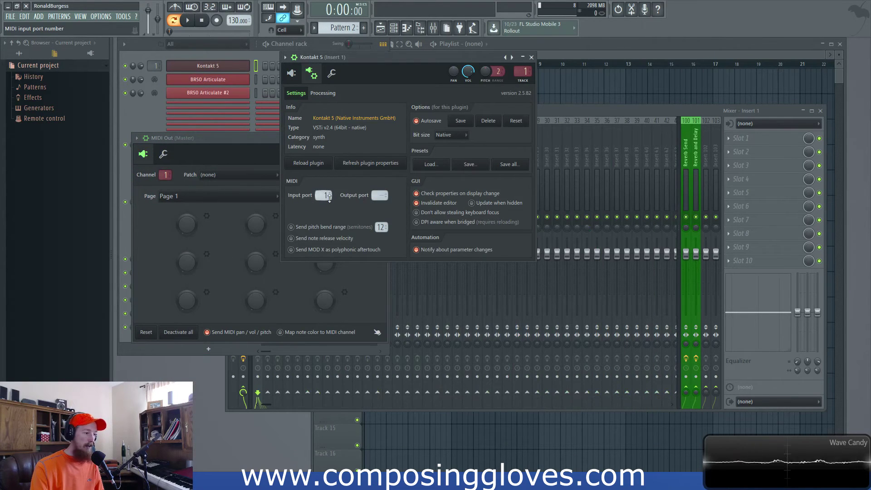
{"action": "scroll", "coordinate": [326, 196], "scroll_direction": "up", "scroll_amount": 1}
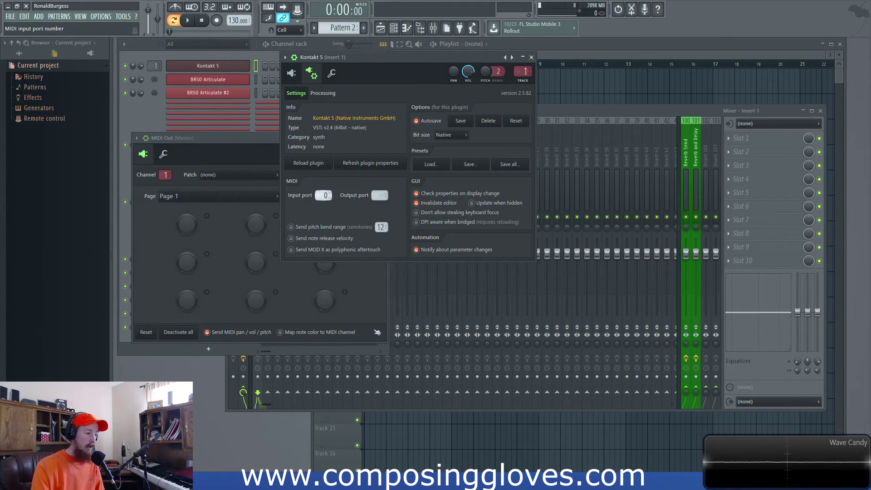
{"action": "left_click_drag", "start_coordinate": [244, 140], "coordinate": [235, 149]}
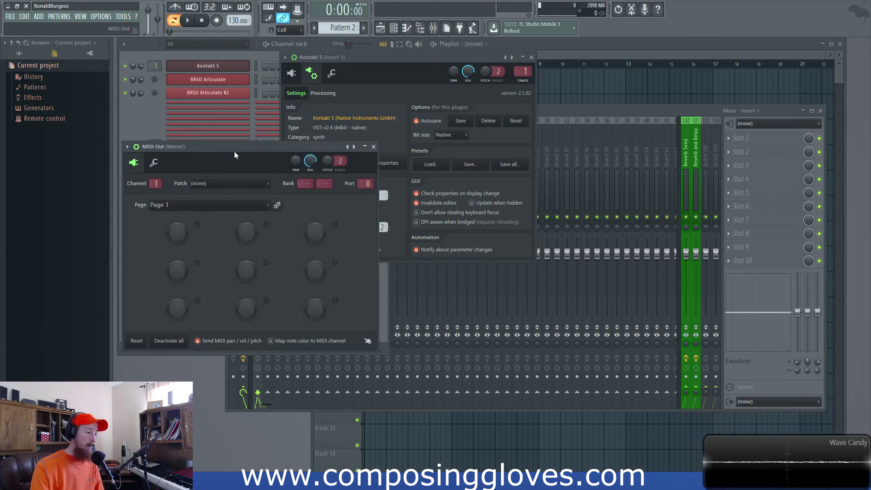
{"action": "left_click_drag", "start_coordinate": [423, 64], "coordinate": [557, 90]}
{"action": "left_click_drag", "start_coordinate": [269, 148], "coordinate": [283, 135]}
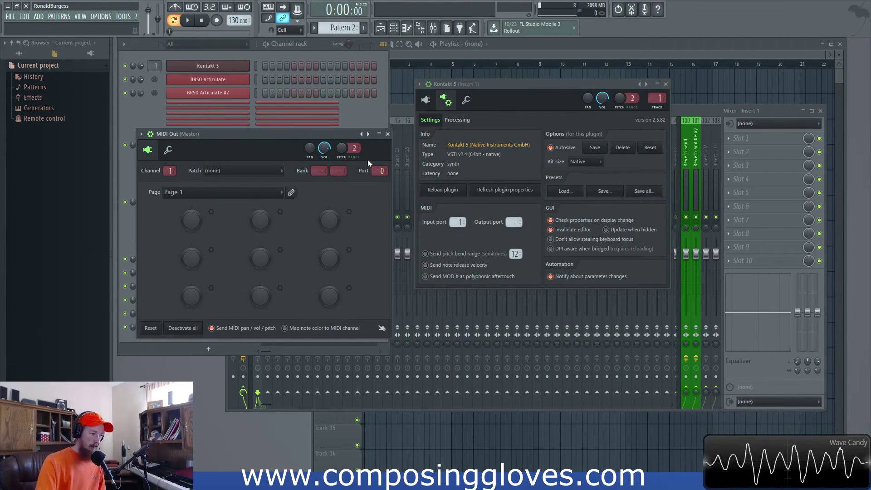
{"action": "left_click_drag", "start_coordinate": [381, 171], "coordinate": [382, 168]}
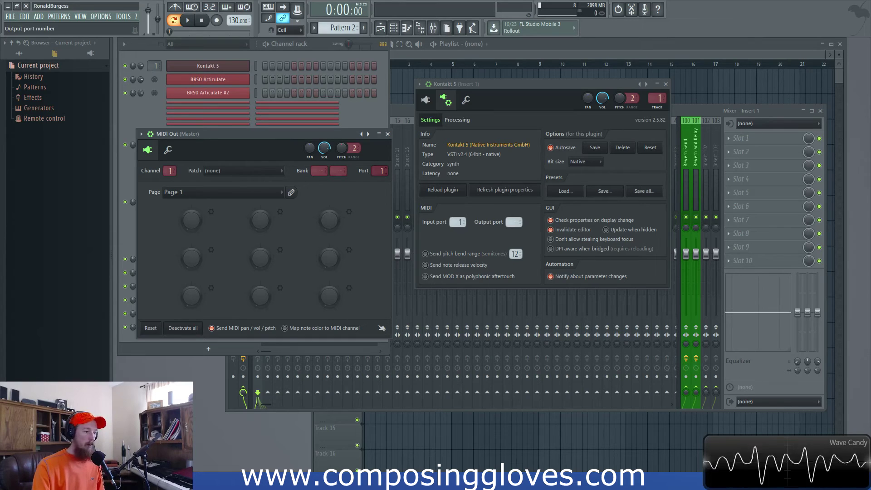
{"action": "left_click", "coordinate": [425, 100]}
{"action": "left_click", "coordinate": [426, 100]}
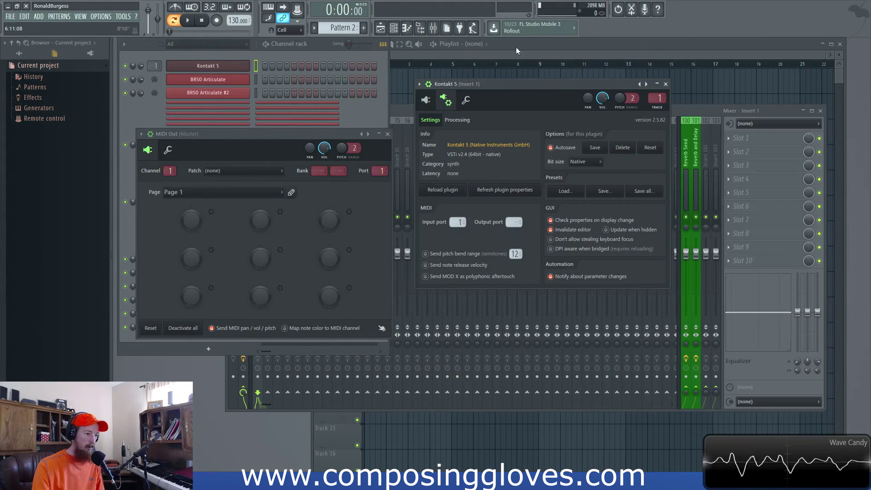
{"action": "left_click_drag", "start_coordinate": [520, 83], "coordinate": [545, 81]}
{"action": "left_click_drag", "start_coordinate": [261, 135], "coordinate": [270, 108]}
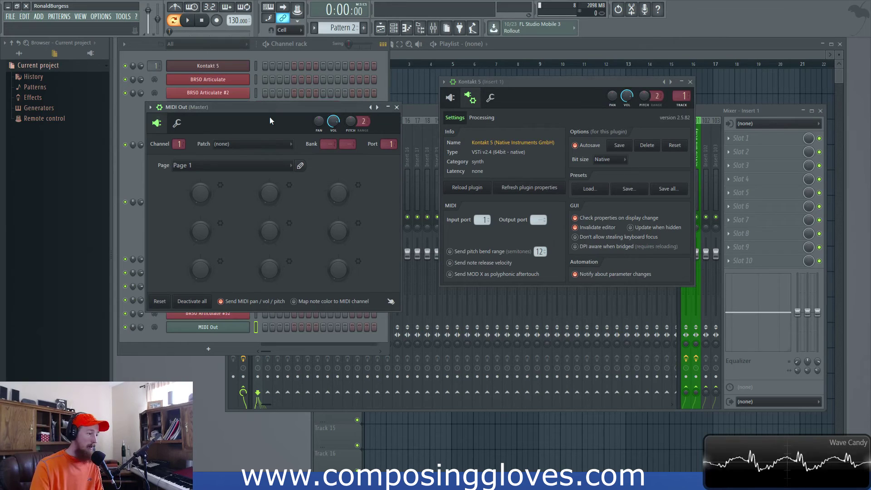
{"action": "left_click_drag", "start_coordinate": [270, 113], "coordinate": [285, 108]}
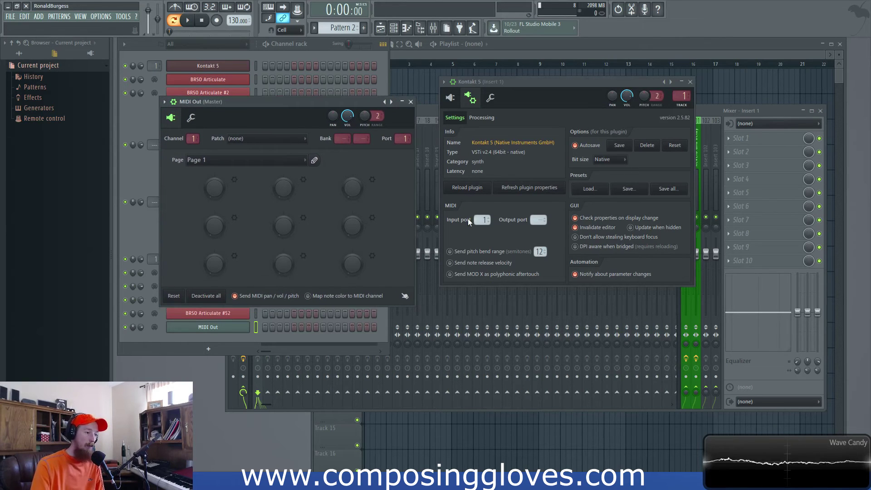
{"action": "left_click_drag", "start_coordinate": [404, 138], "coordinate": [404, 114]}
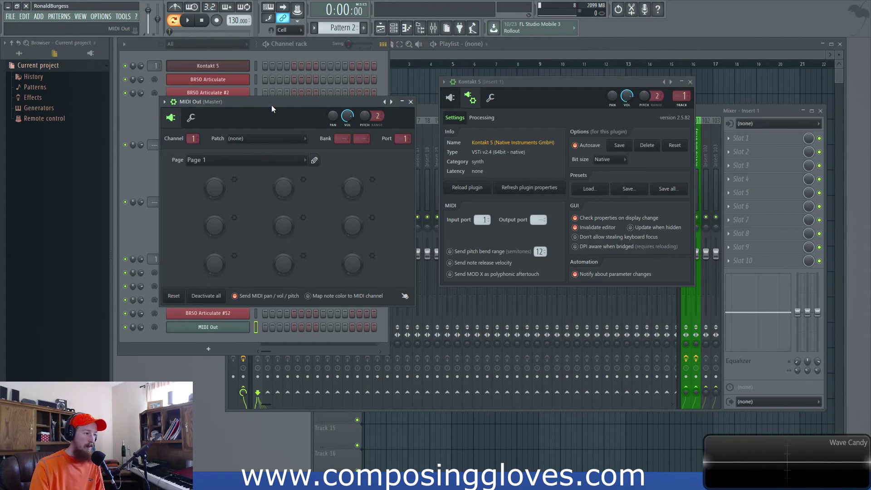
{"action": "left_click_drag", "start_coordinate": [272, 104], "coordinate": [197, 84]}
{"action": "left_click_drag", "start_coordinate": [522, 82], "coordinate": [506, 76]}
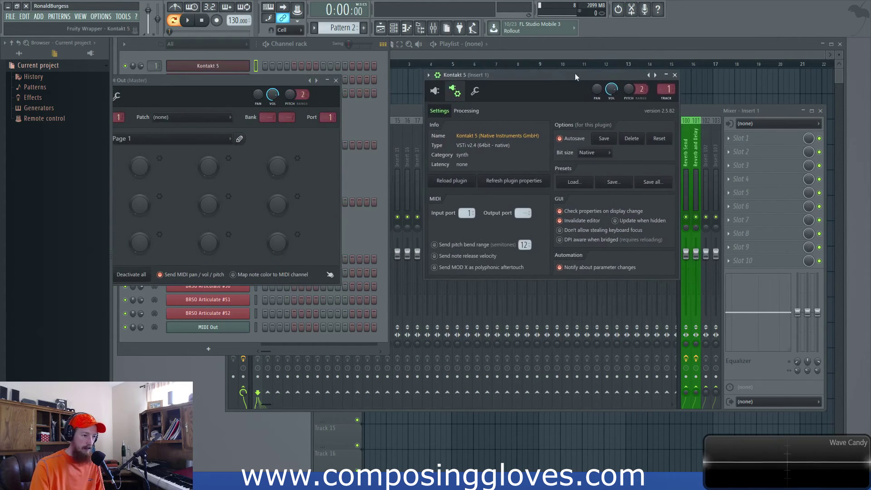
{"action": "left_click_drag", "start_coordinate": [206, 85], "coordinate": [415, 123]}
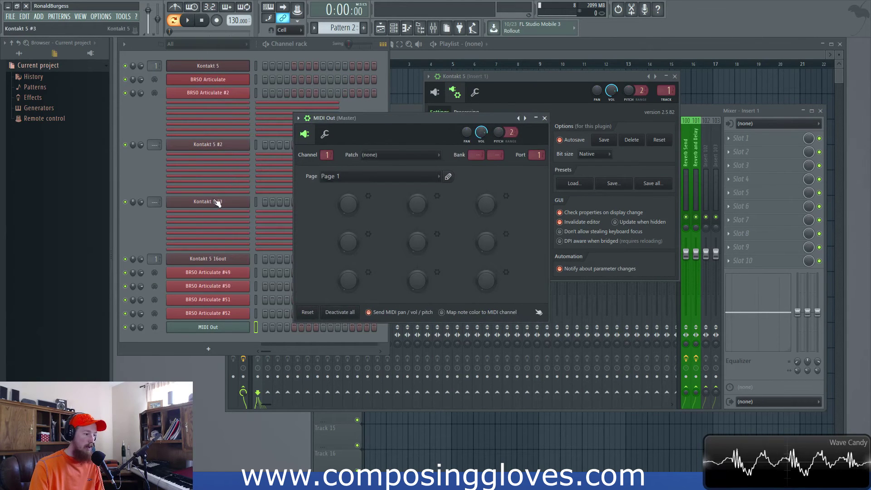
{"action": "left_click_drag", "start_coordinate": [439, 121], "coordinate": [312, 95]}
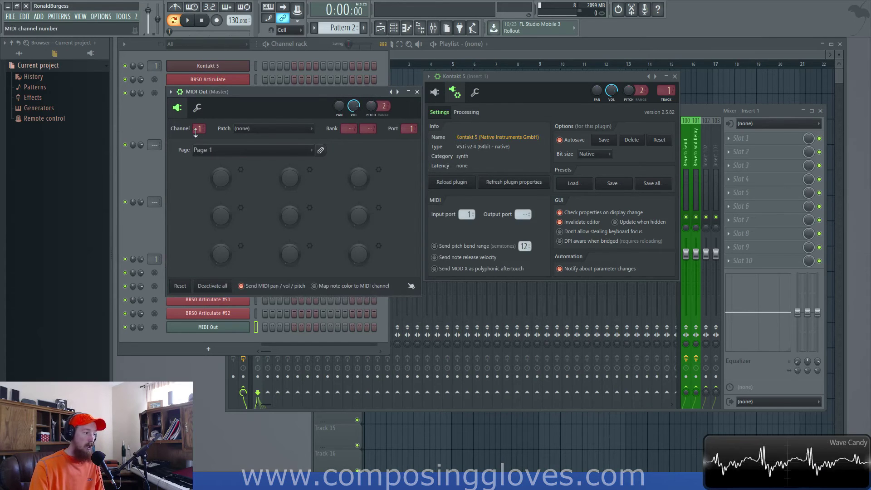
{"action": "mouse_move", "coordinate": [196, 131]}
{"action": "left_mouse_down"}
{"action": "mouse_move", "coordinate": [196, 122]}
{"action": "mouse_move", "coordinate": [198, 137]}
{"action": "left_mouse_up"}
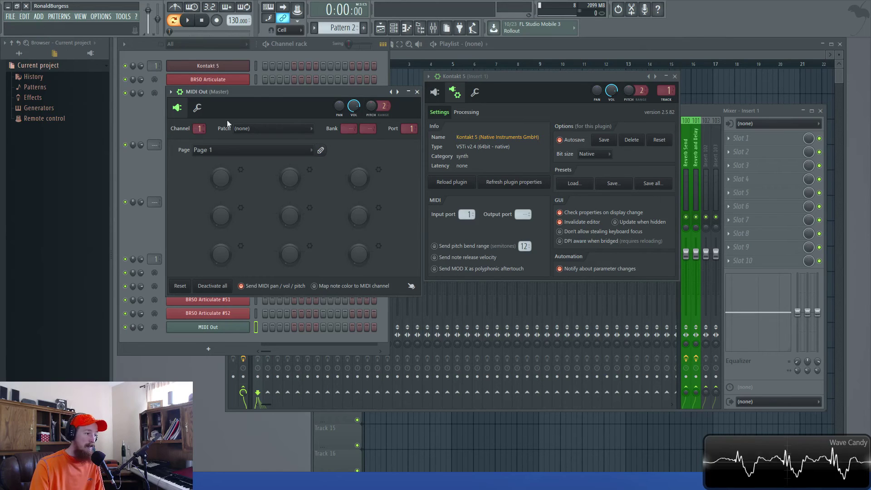
{"action": "left_click_drag", "start_coordinate": [268, 94], "coordinate": [250, 105]}
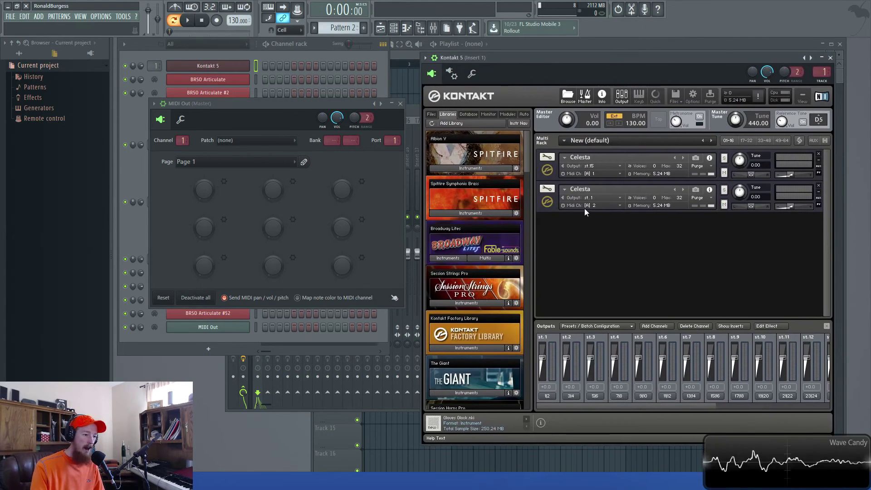
Step: Check the second Celesta's MIDI channel choices (Port A, channel 2) without changing them
{"action": "left_click", "coordinate": [588, 206]}
{"action": "mouse_move", "coordinate": [608, 222]}
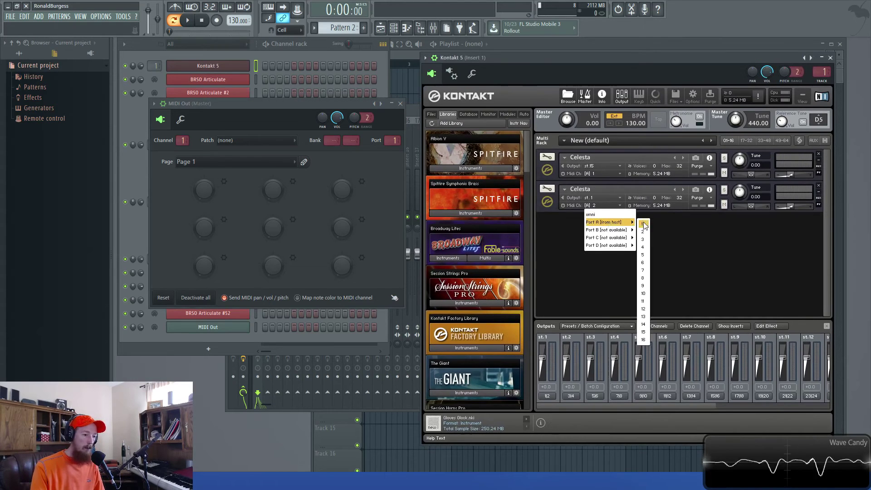
{"action": "left_click", "coordinate": [663, 230]}
{"action": "left_click", "coordinate": [593, 206]}
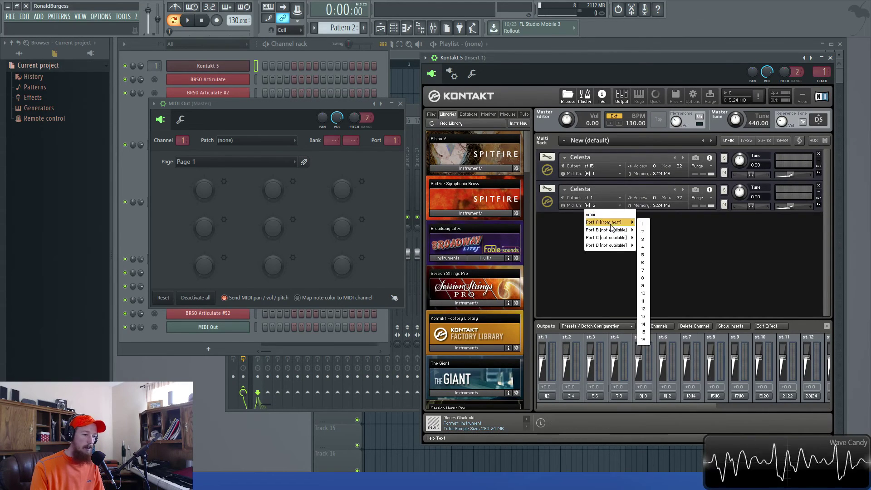
{"action": "mouse_move", "coordinate": [620, 245]}
{"action": "left_click", "coordinate": [667, 224]}
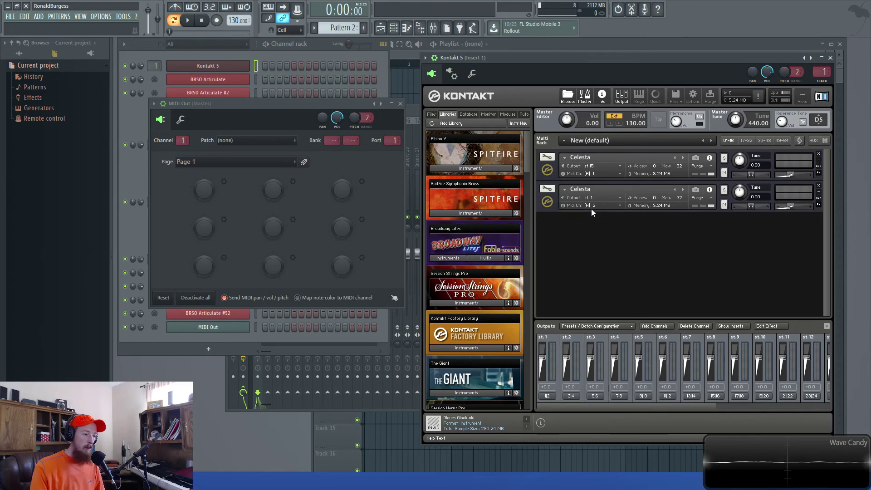
{"action": "left_click_drag", "start_coordinate": [272, 103], "coordinate": [278, 100]}
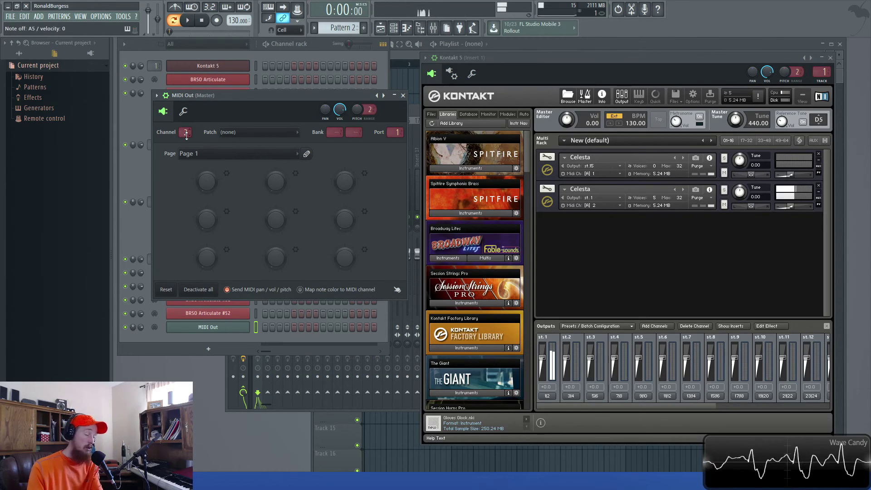
Step: Open the BRSO Articulate controller window beside Kontakt and briefly view the MIDI Out plugin
{"action": "left_click", "coordinate": [122, 213]}
{"action": "left_click", "coordinate": [227, 81]}
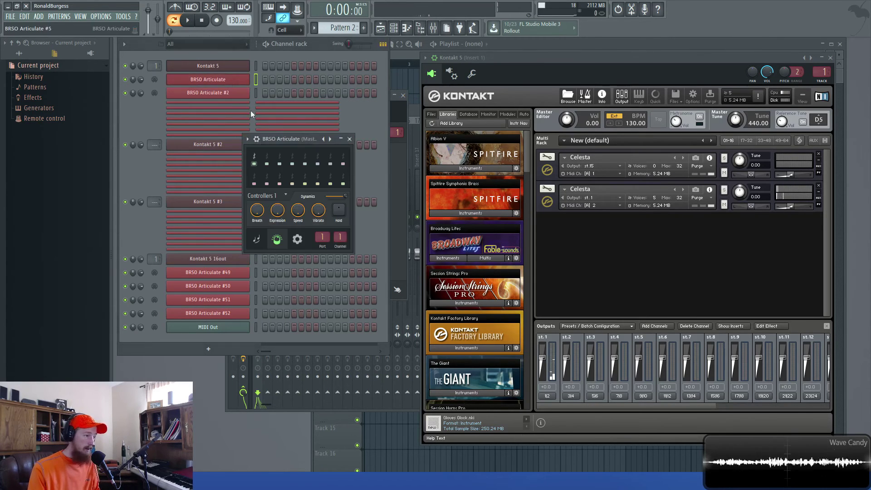
{"action": "left_click_drag", "start_coordinate": [293, 144], "coordinate": [304, 135]}
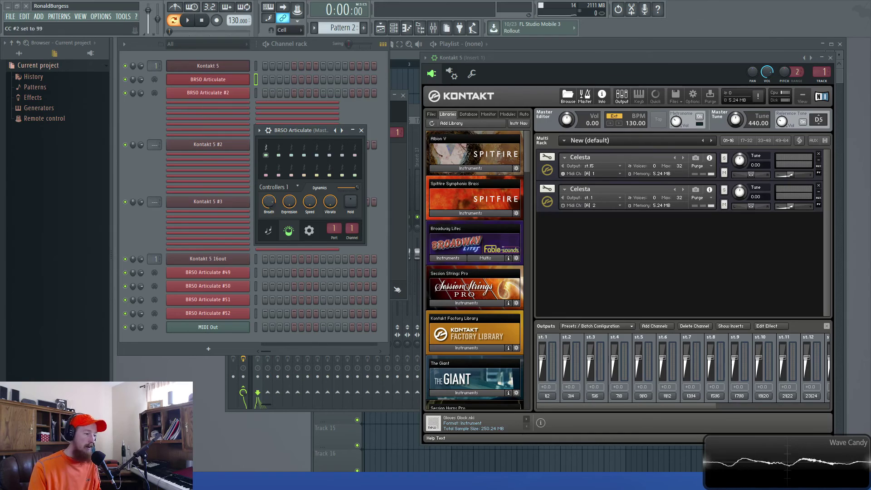
{"action": "left_click", "coordinate": [213, 327]}
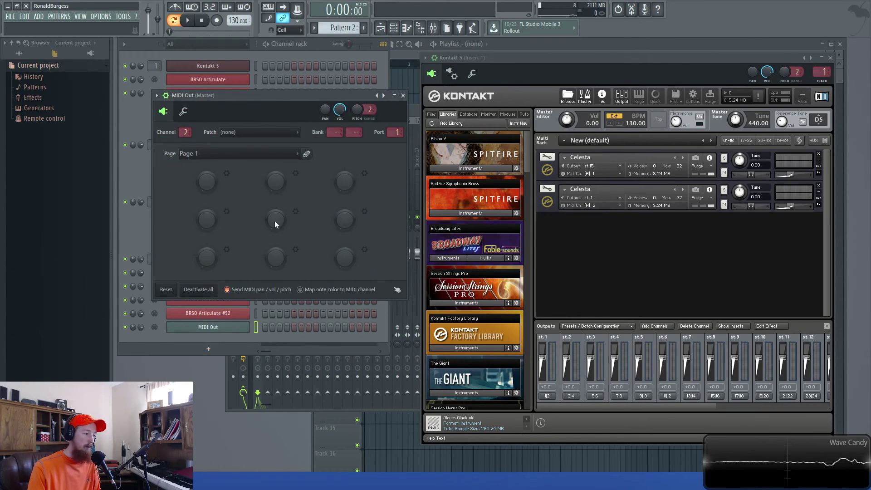
{"action": "left_click", "coordinate": [402, 96]}
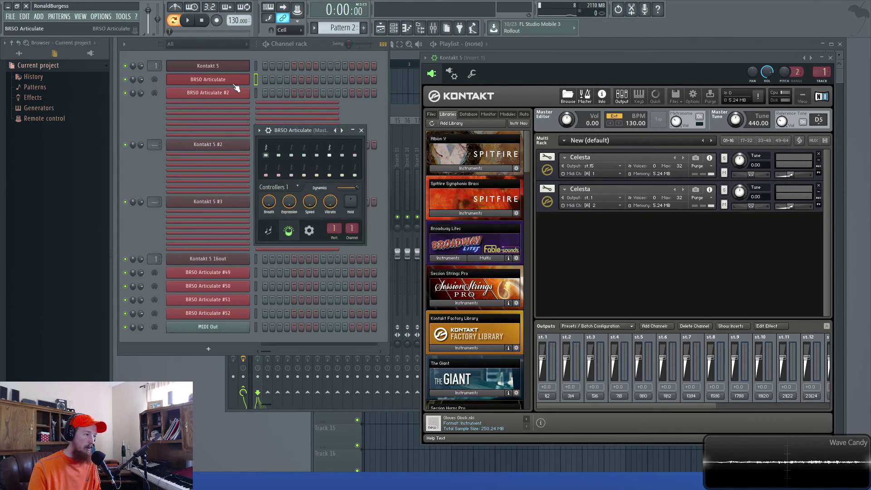
Step: Glance at the second Celesta's performance controls, then close Kontakt's Outputs panel
{"action": "left_click", "coordinate": [542, 206]}
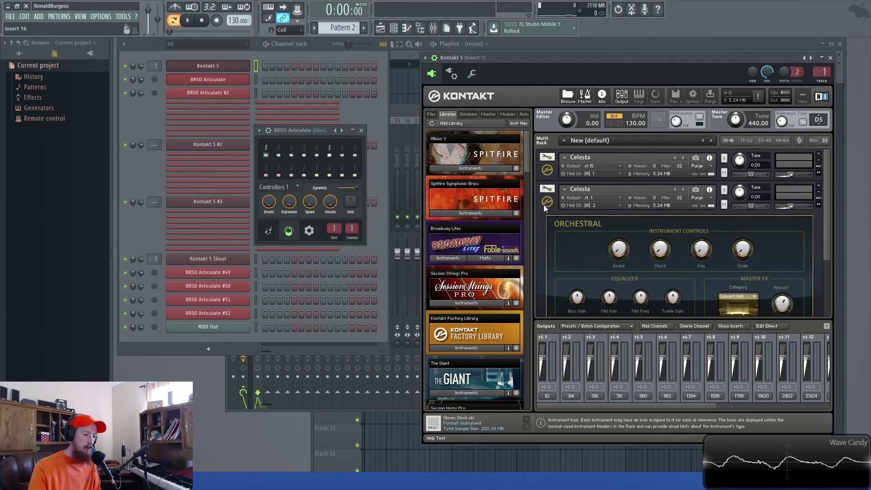
{"action": "left_click", "coordinate": [567, 232]}
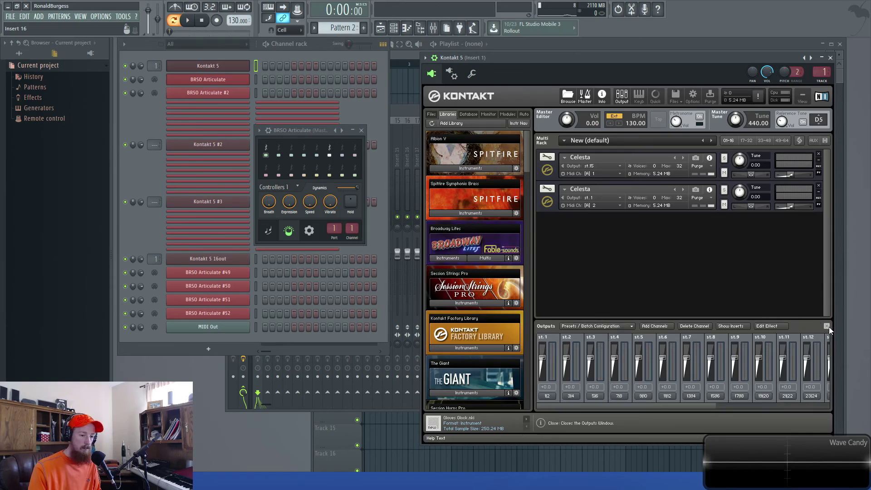
{"action": "left_click", "coordinate": [827, 326]}
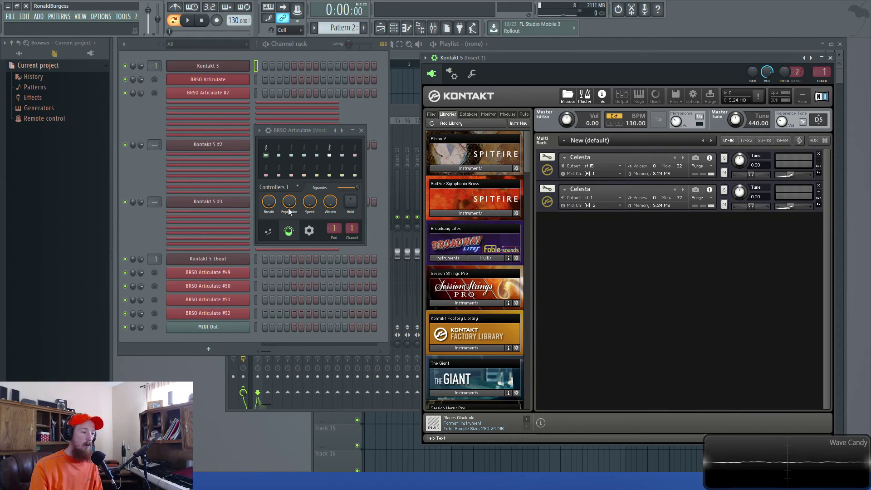
Step: Remove both Celesta instruments from the Kontakt rack
{"action": "left_click_drag", "start_coordinate": [320, 130], "coordinate": [249, 91]}
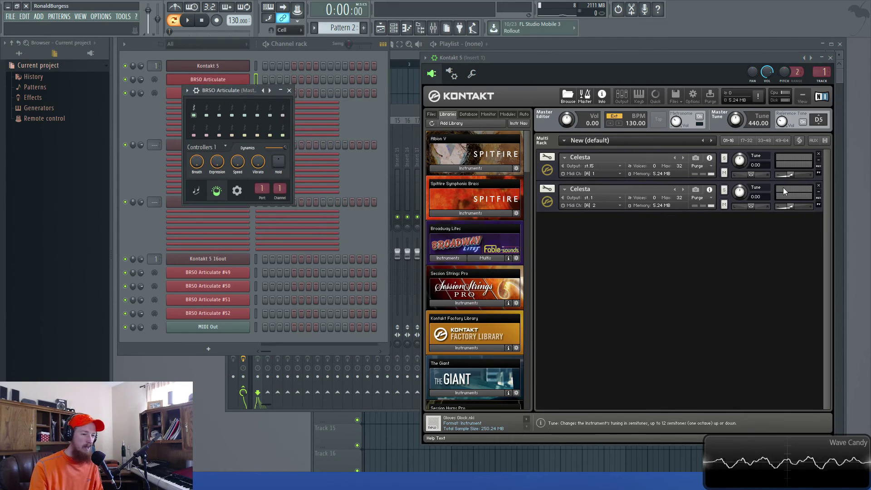
{"action": "left_click", "coordinate": [818, 186]}
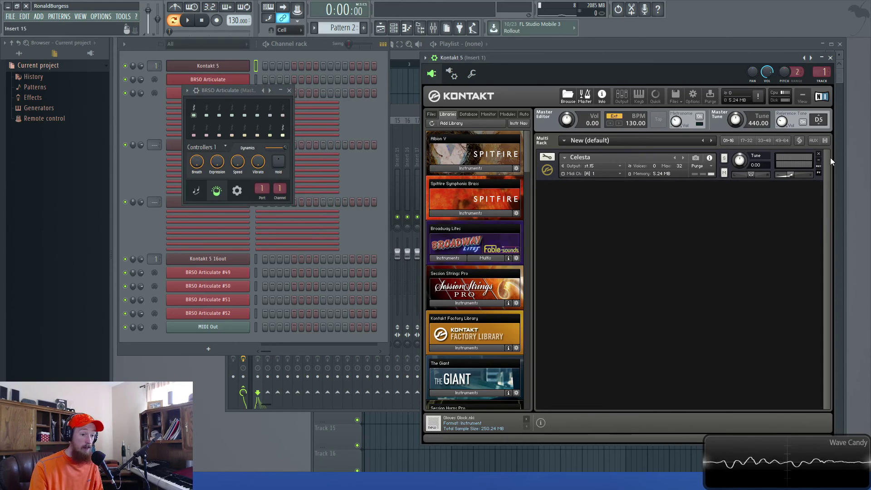
{"action": "left_click", "coordinate": [818, 155]}
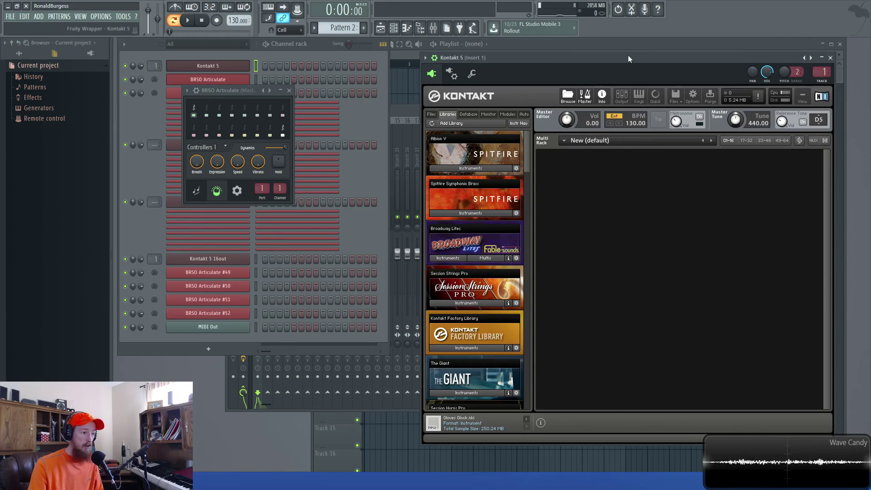
Step: Move the Kontakt window up and left, then briefly open and close the quick-load browser
{"action": "left_click_drag", "start_coordinate": [628, 55], "coordinate": [543, 48]}
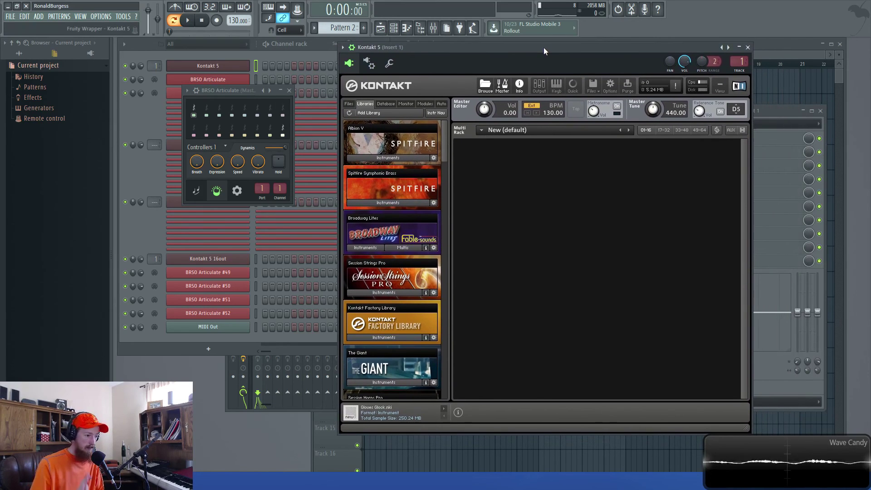
{"action": "left_click_drag", "start_coordinate": [545, 53], "coordinate": [530, 48]}
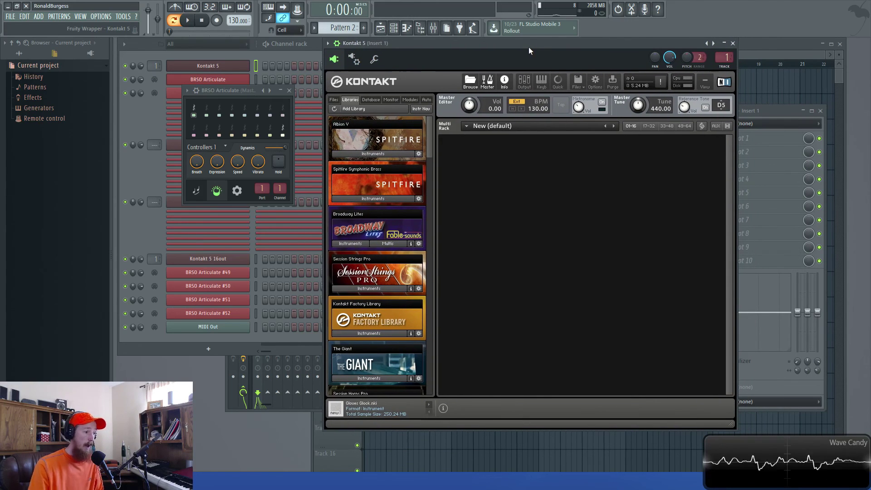
{"action": "right_click", "coordinate": [502, 148]}
{"action": "right_click", "coordinate": [524, 176]}
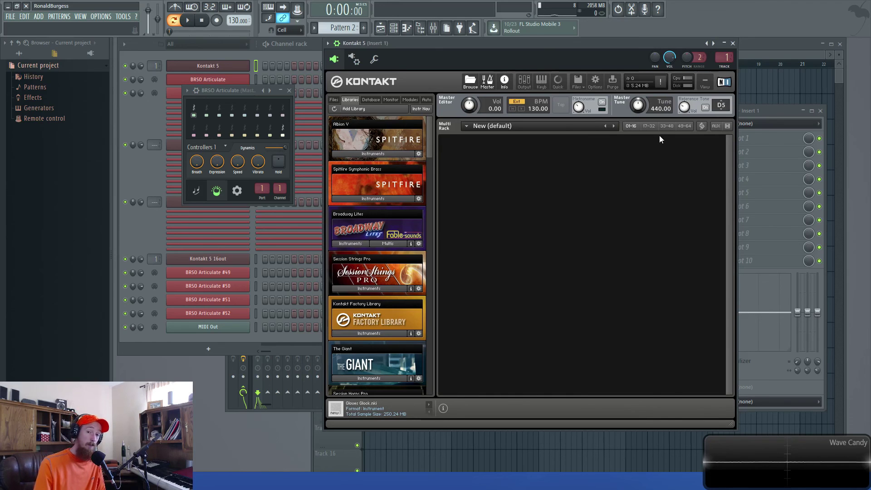